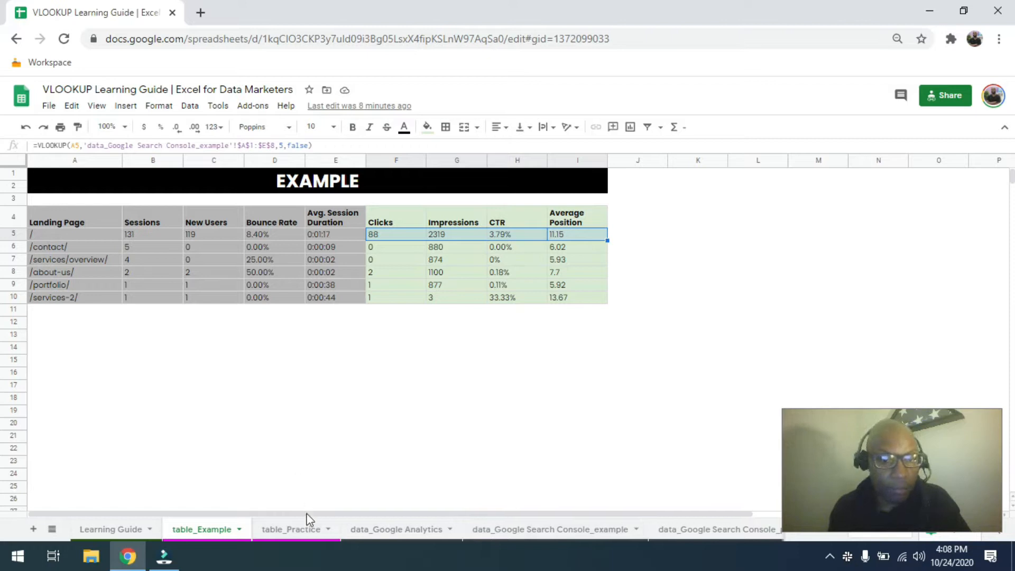
# Review the Google Analytics columns in table_Practice and the page data in the example and practice Google Search Console sheets
pyautogui.click(380, 233)
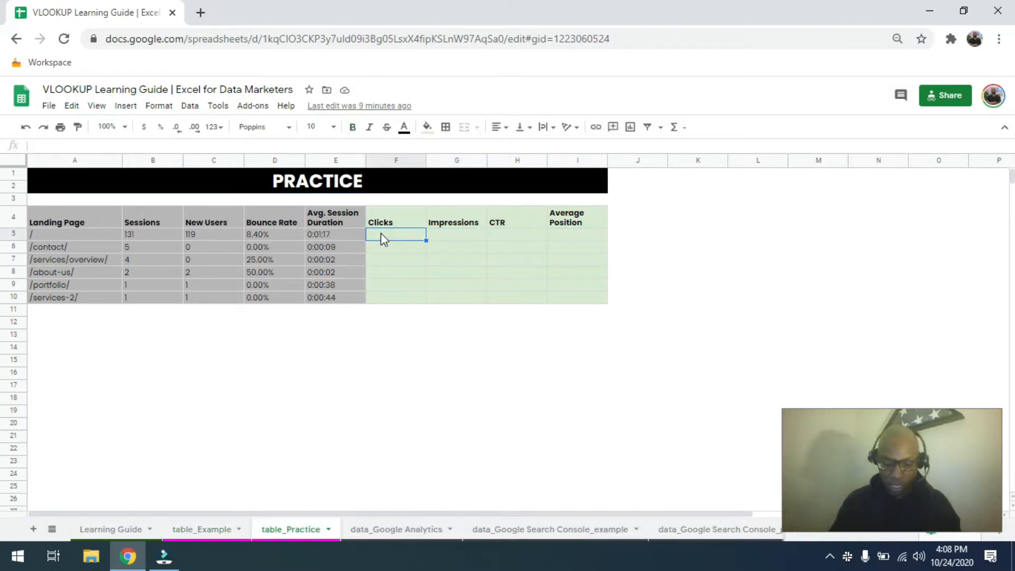
pyautogui.hotkey('ctrl', '0')
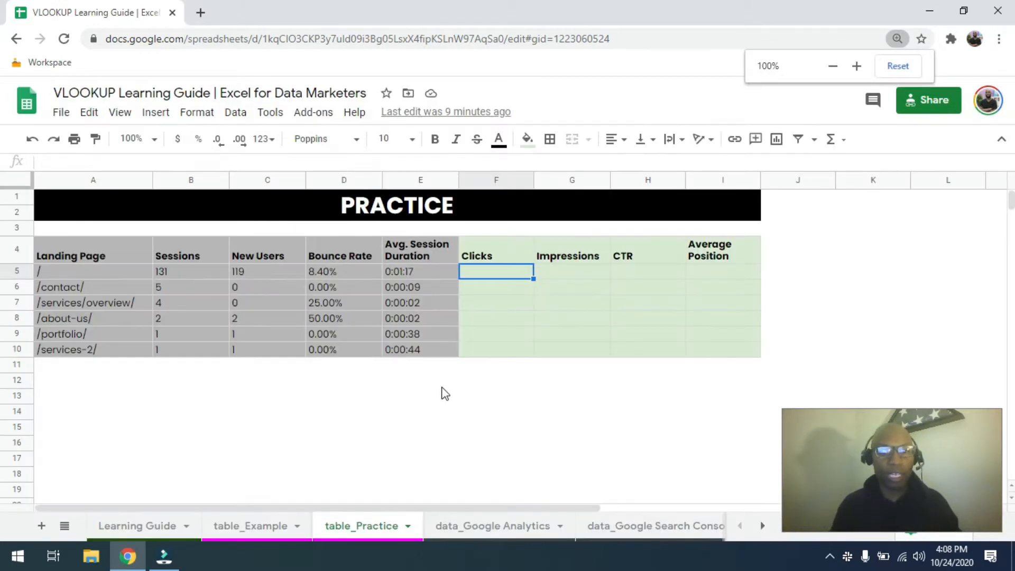
pyautogui.moveTo(103, 251); pyautogui.dragTo(425, 357)
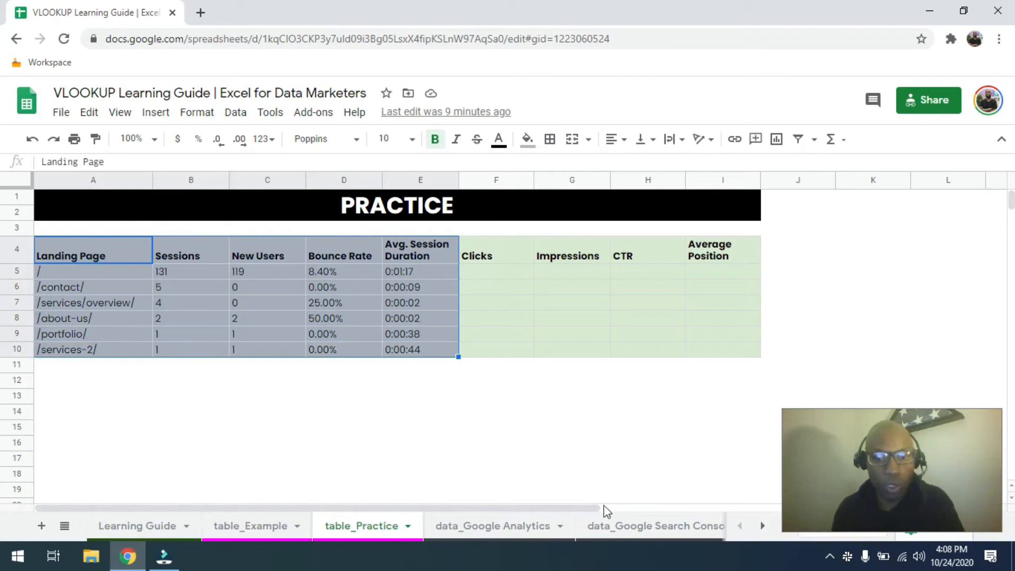
pyautogui.moveTo(490, 509); pyautogui.dragTo(540, 510)
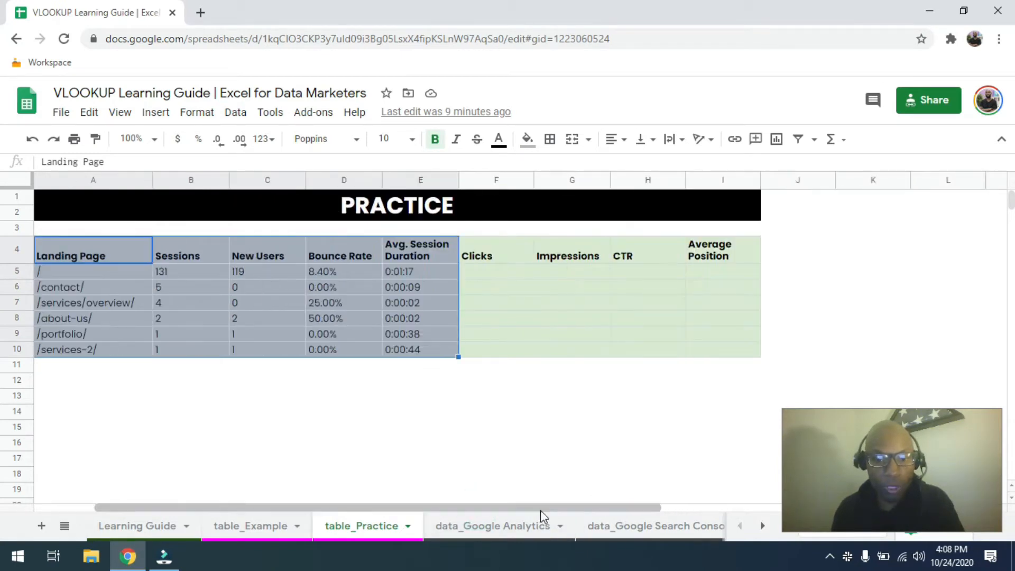
pyautogui.click(629, 531)
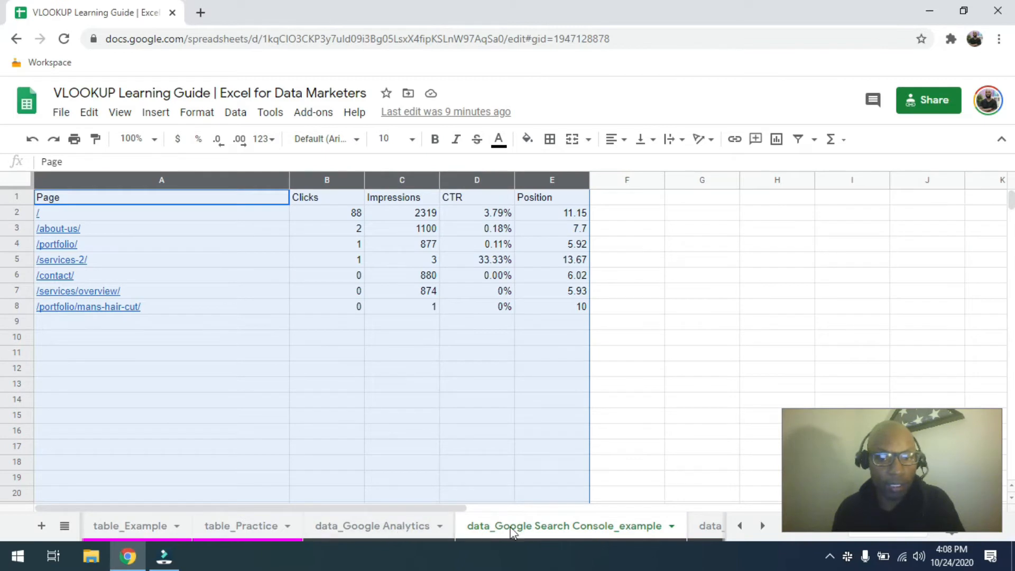
pyautogui.click(698, 526)
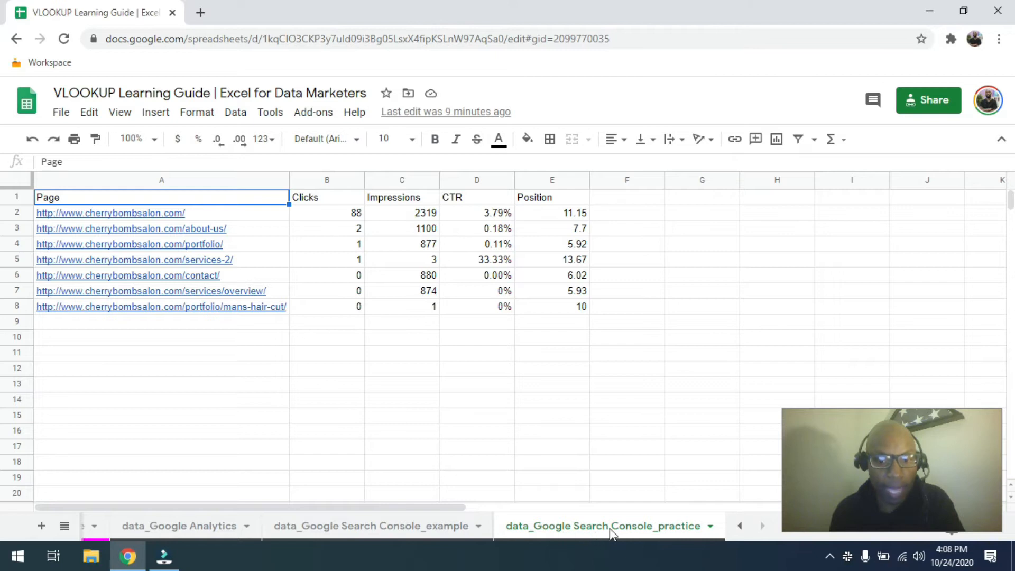
pyautogui.click(739, 525)
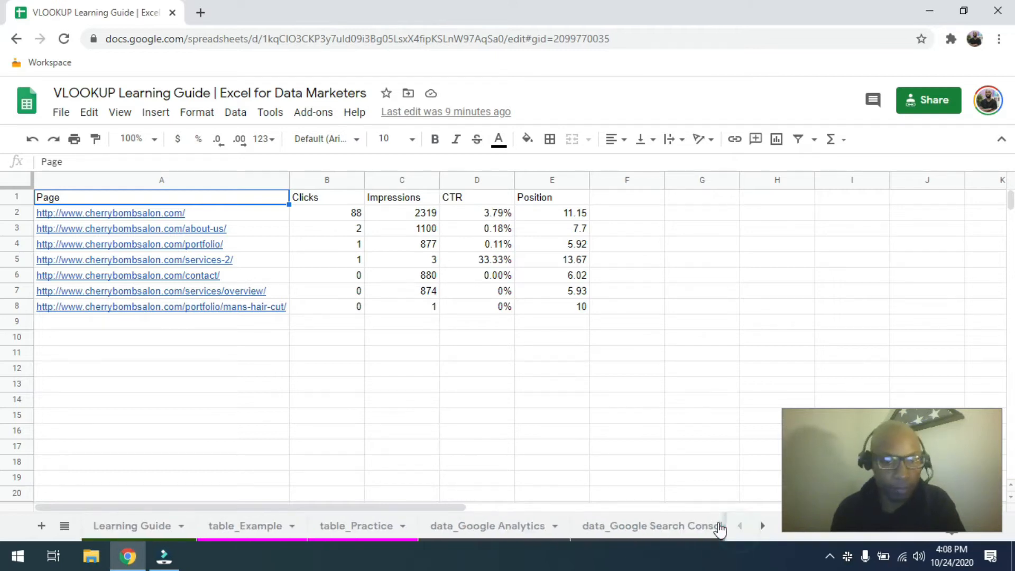
# Start a VLOOKUP formula in the first Clicks cell, F5, of table_Practice with A5 as the search key
pyautogui.click(333, 526)
pyautogui.click(498, 268)
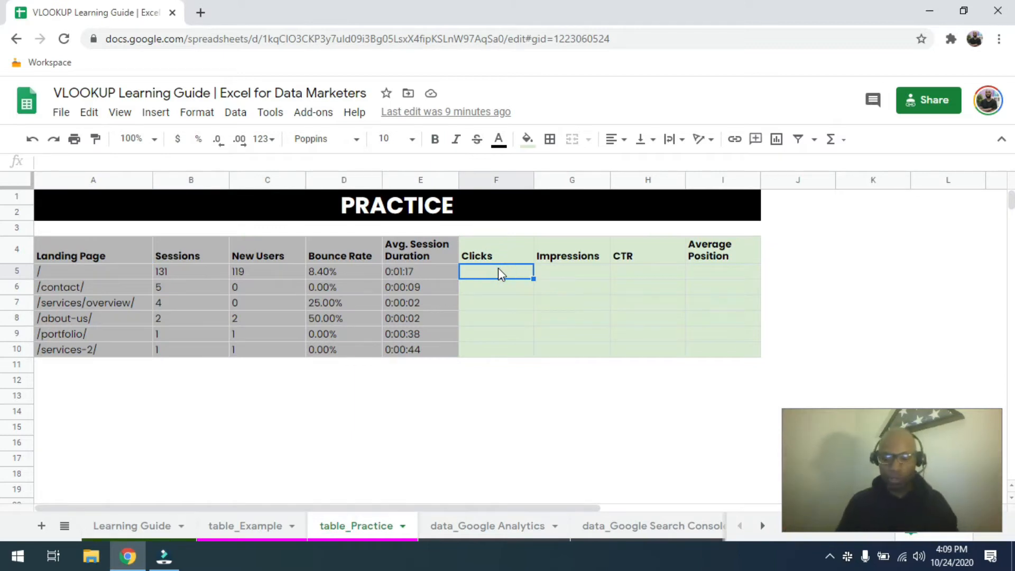
pyautogui.write('=')
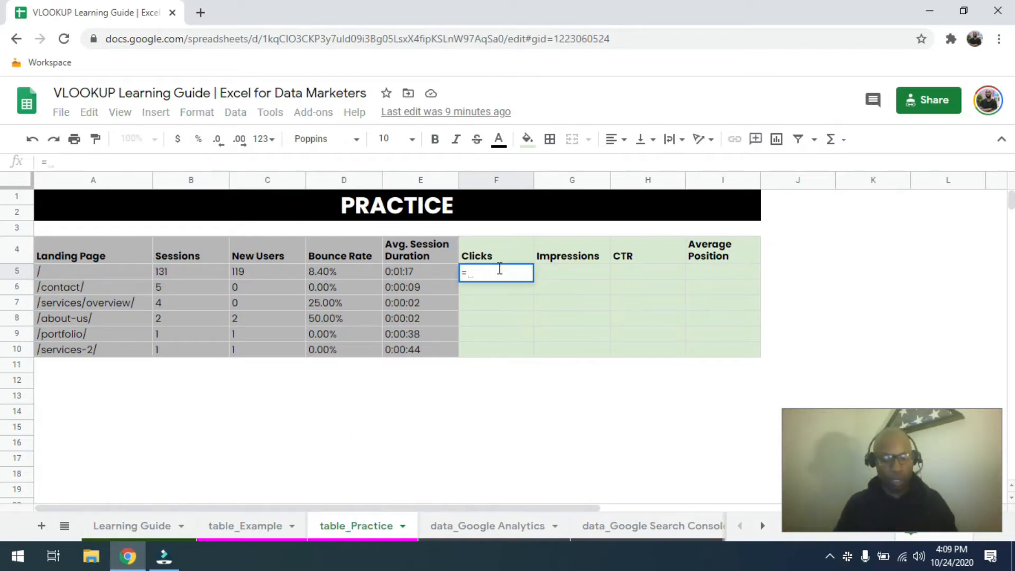
pyautogui.write('vlookup(')
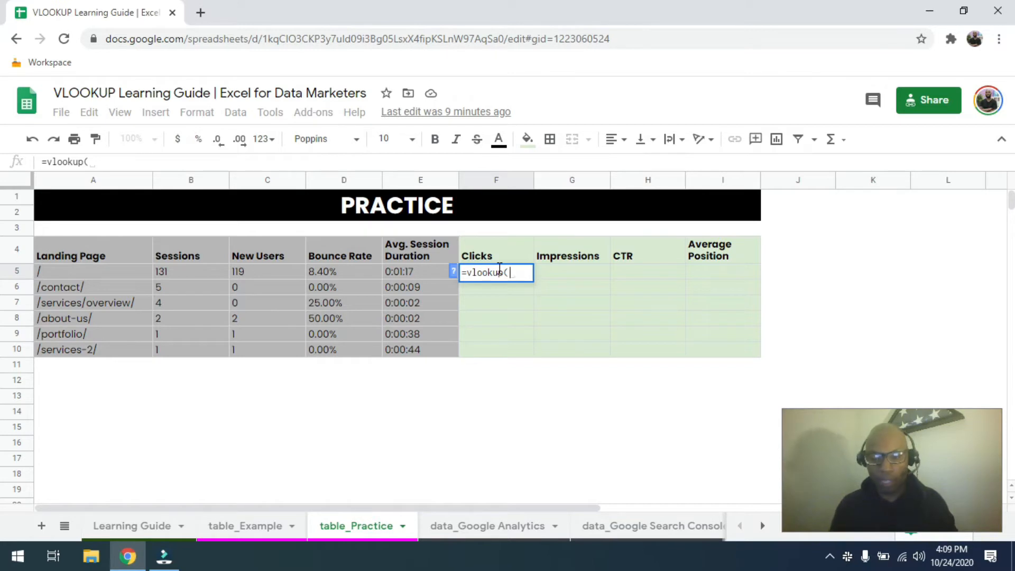
pyautogui.click(100, 271)
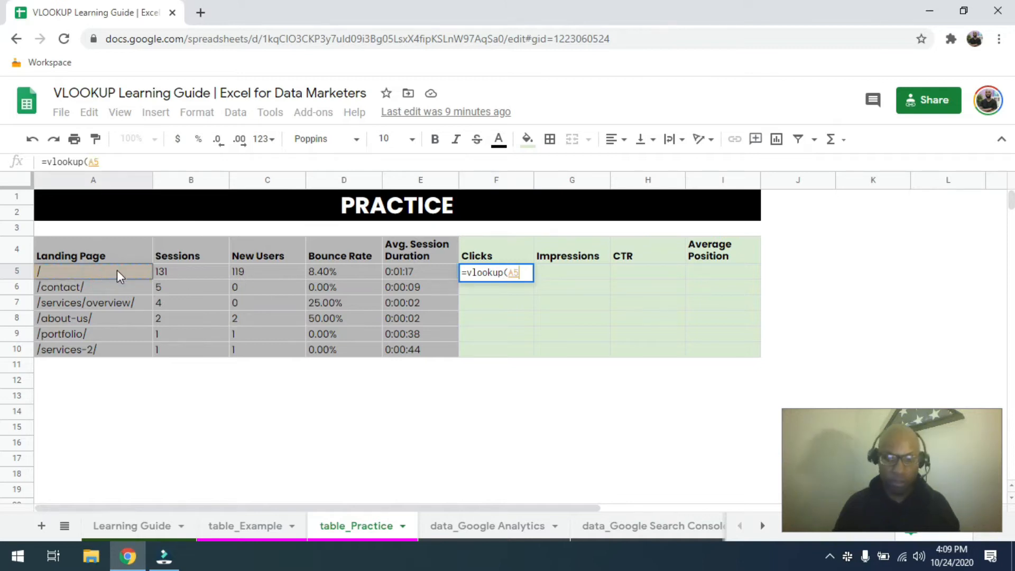
pyautogui.write(',')
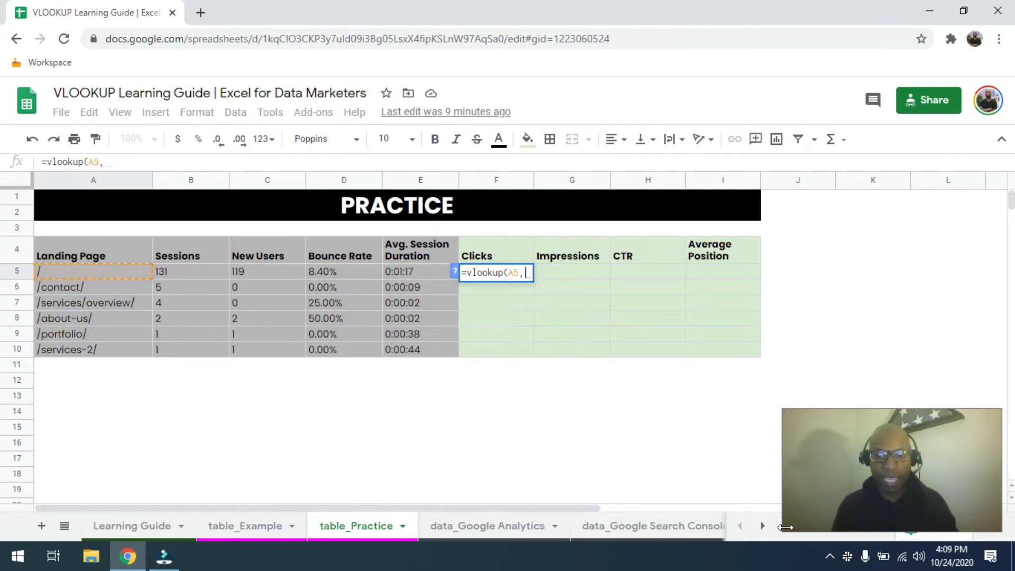
# Set the VLOOKUP range to columns A:E of the data_Google Search Console_practice sheet
pyautogui.click(762, 525)
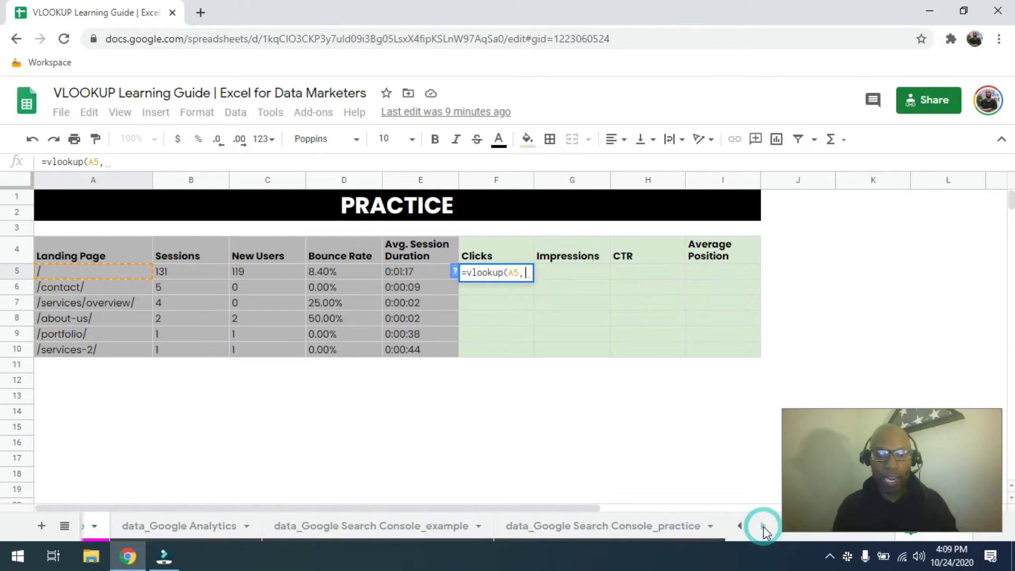
pyautogui.click(626, 527)
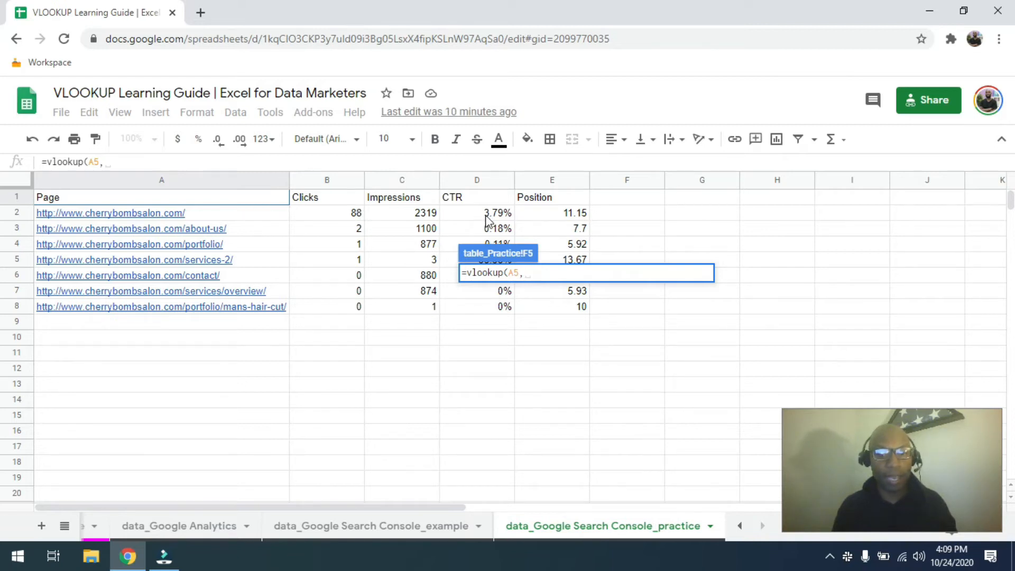
pyautogui.moveTo(243, 180); pyautogui.dragTo(543, 172)
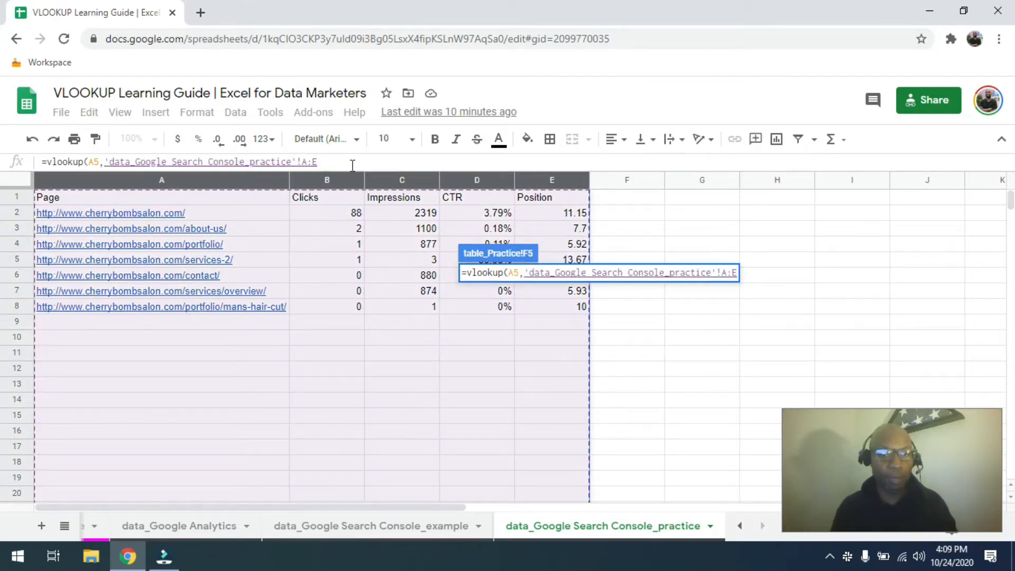
pyautogui.click(317, 161)
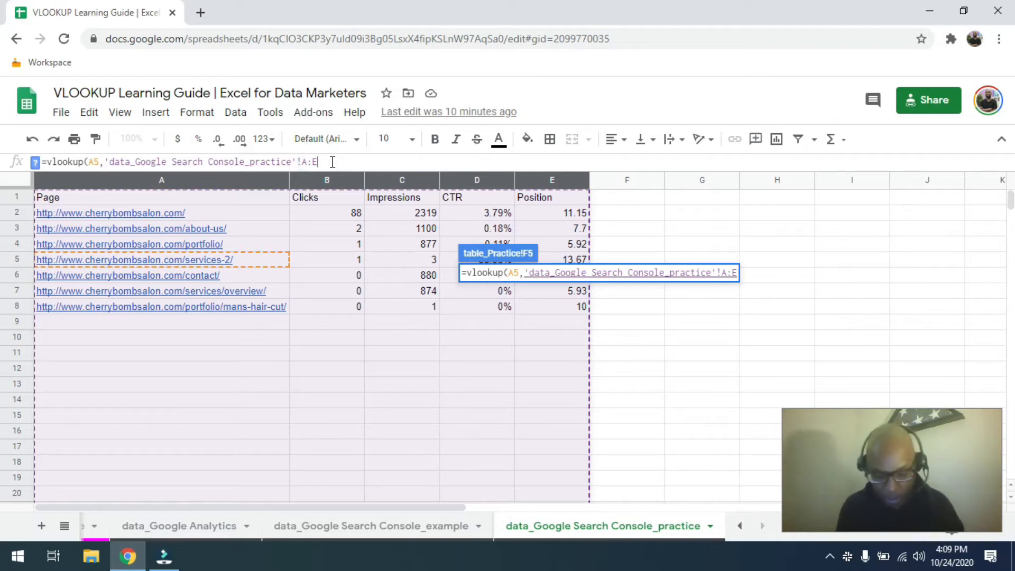
pyautogui.write(',')
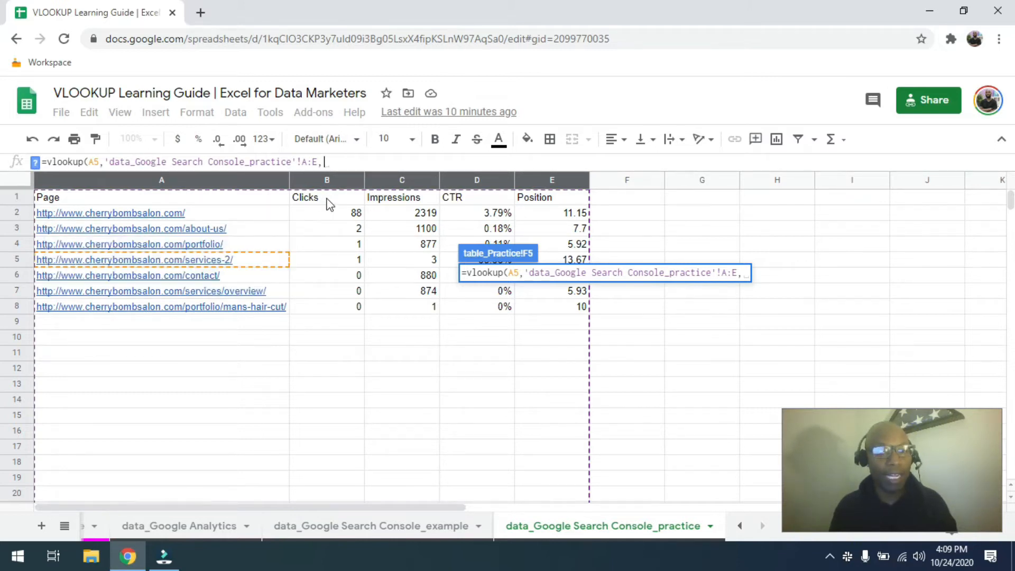
# Complete the VLOOKUP with column index 2 and FALSE for an exact match, and enter the formula
pyautogui.write('2,')
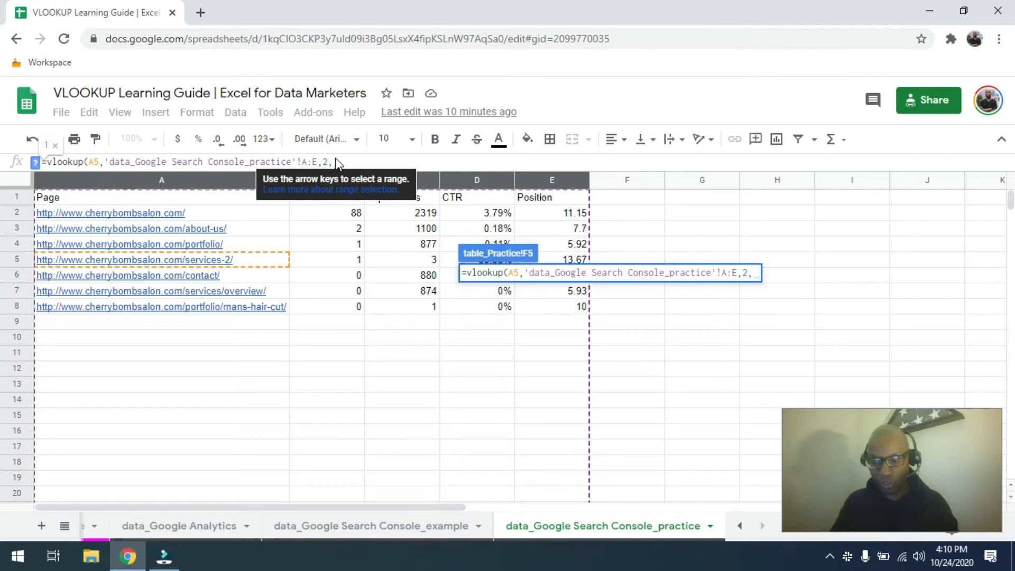
pyautogui.write('F')
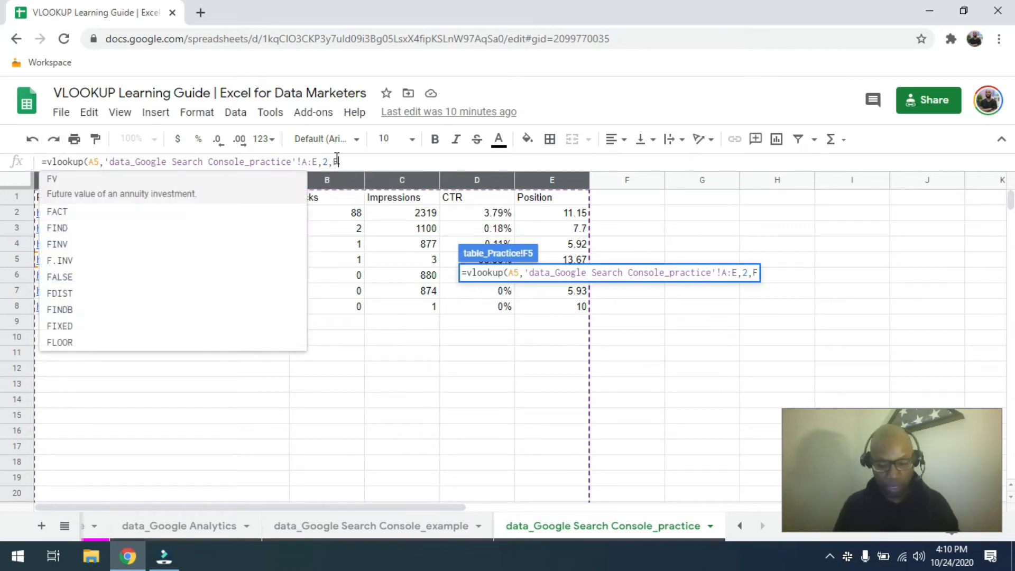
pyautogui.write('al')
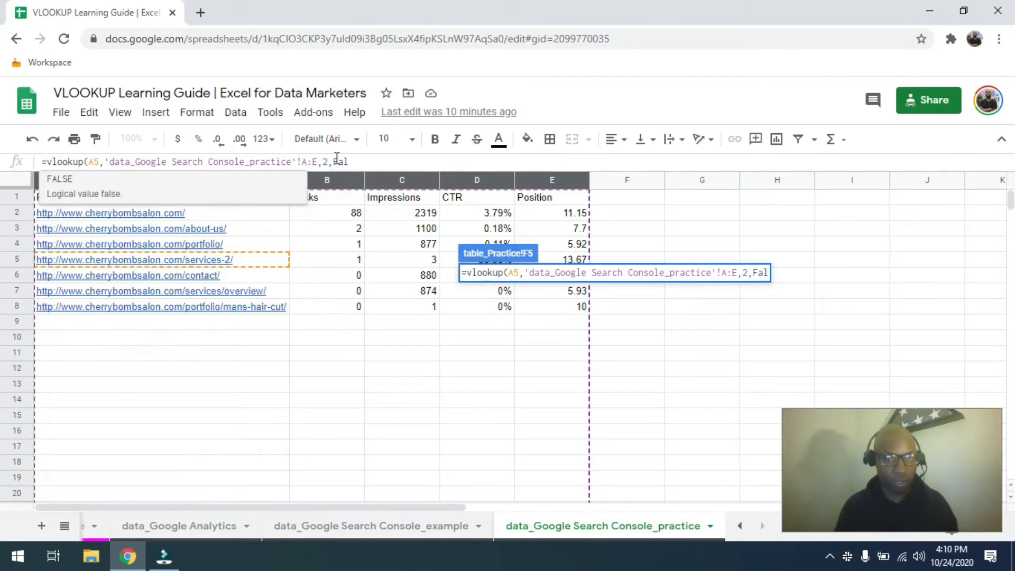
pyautogui.click(261, 185)
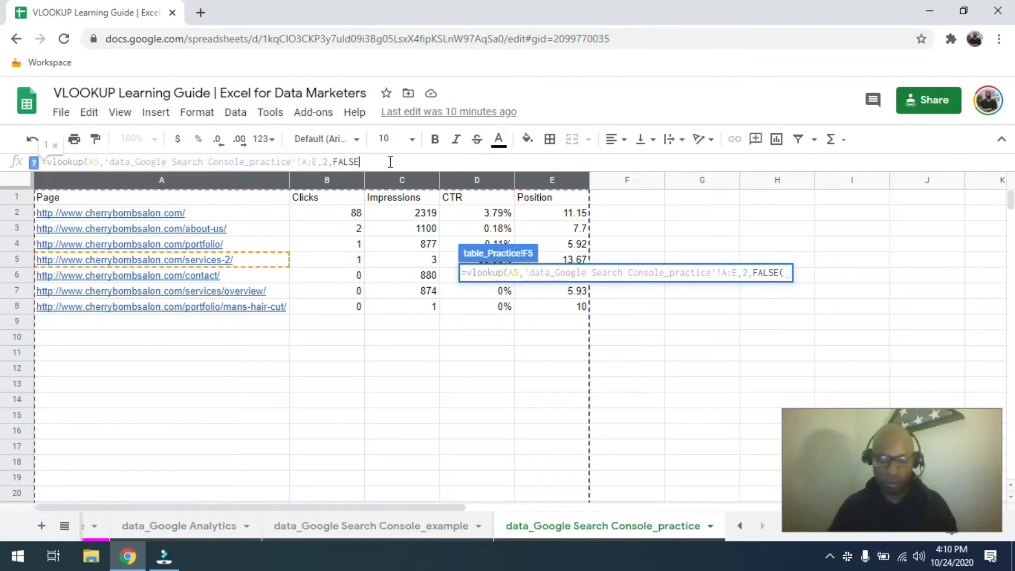
pyautogui.write(')')
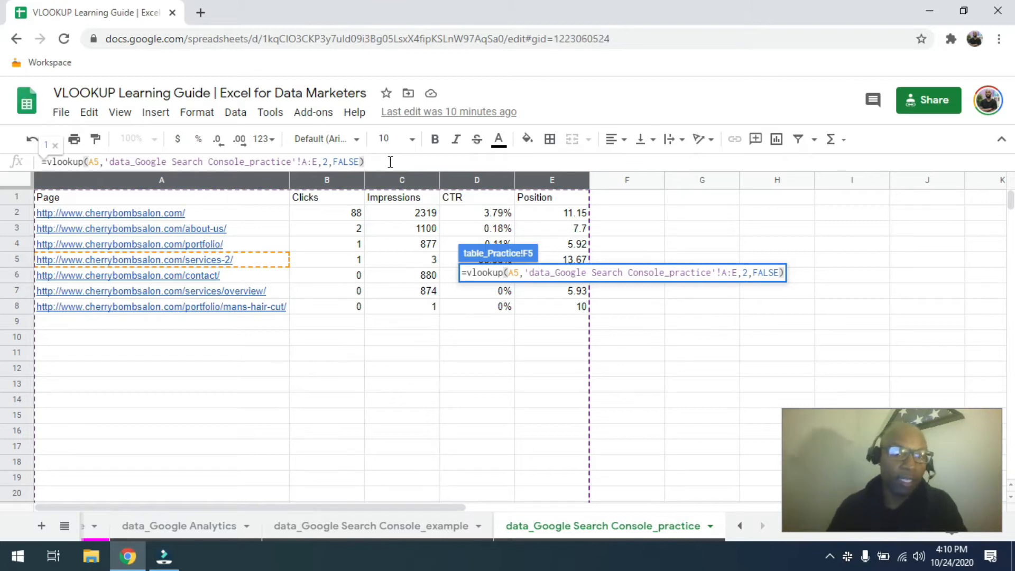
pyautogui.press('Return')
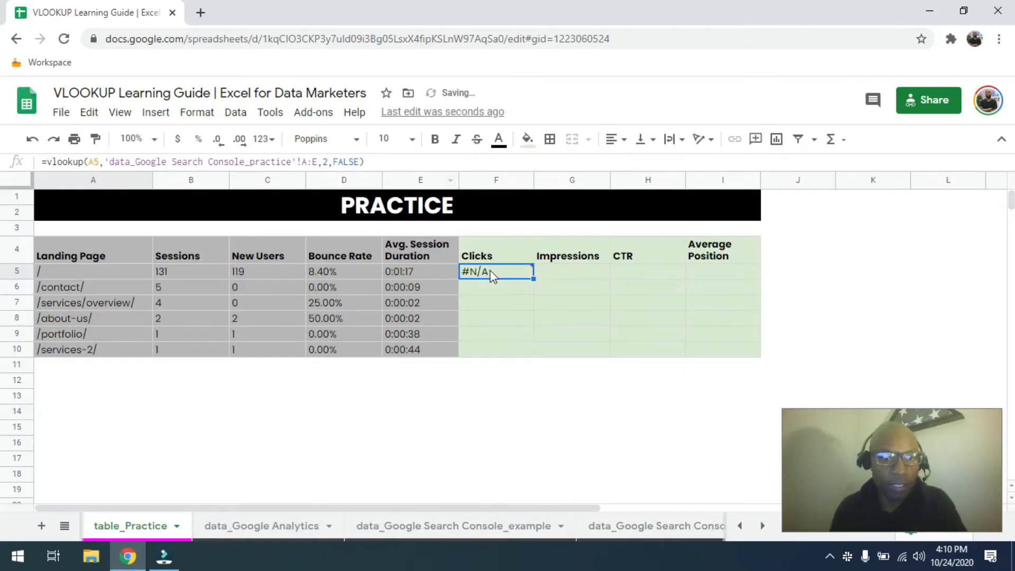
# Inspect the formula result in F5 and the page URLs in the data_Google Search Console_practice sheet
pyautogui.moveTo(496, 274)
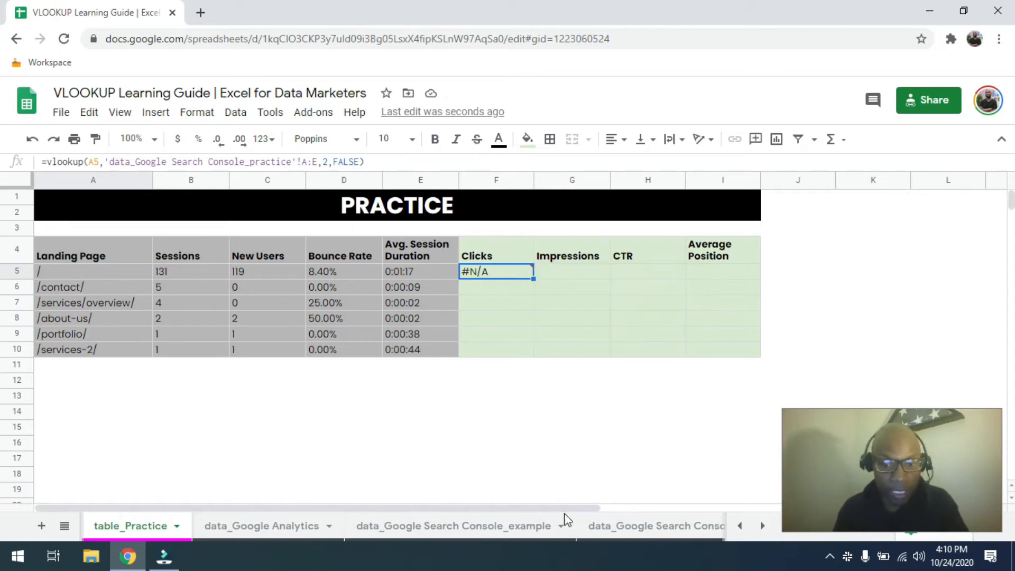
pyautogui.click(641, 526)
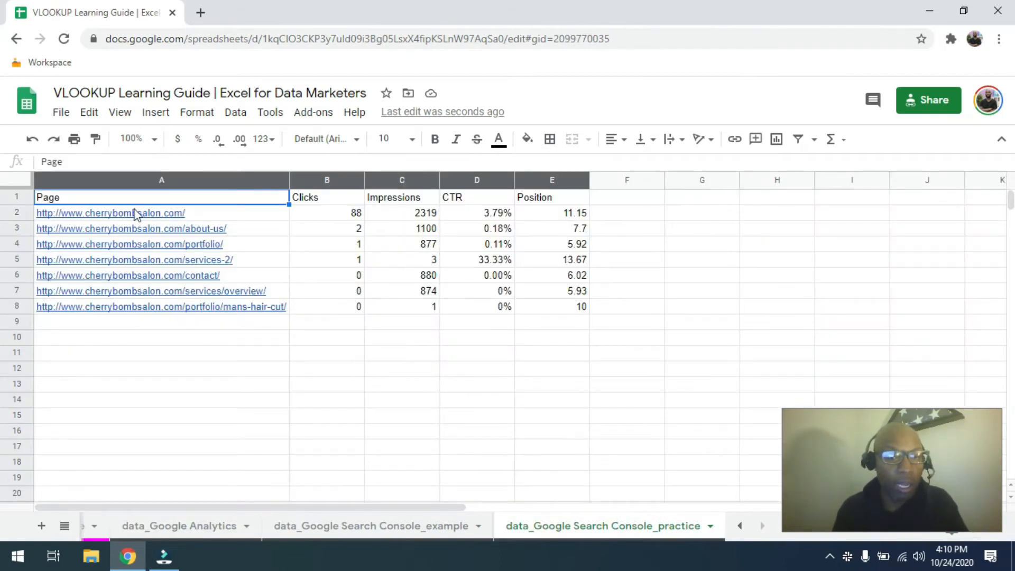
pyautogui.moveTo(220, 211)
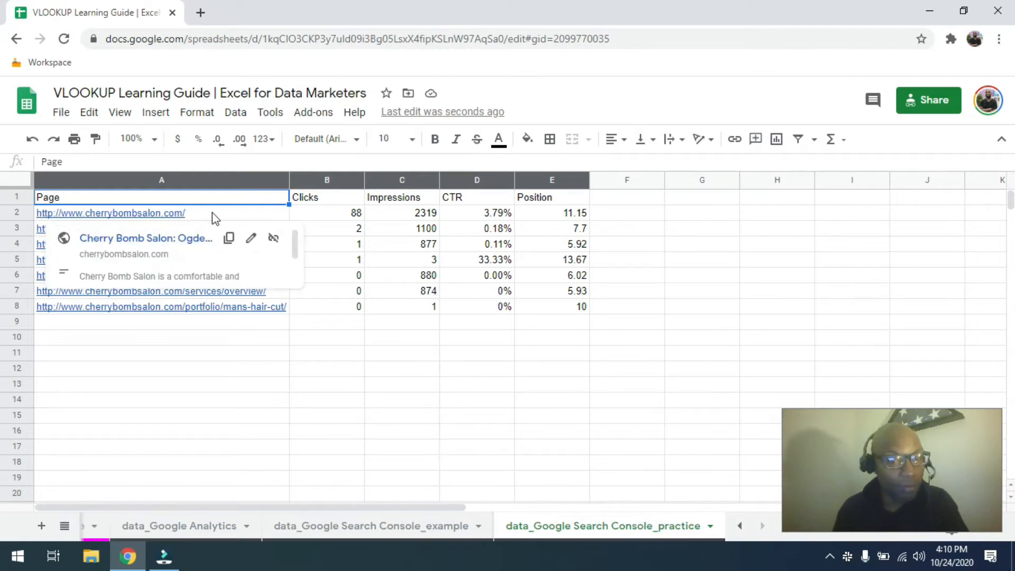
pyautogui.click(262, 341)
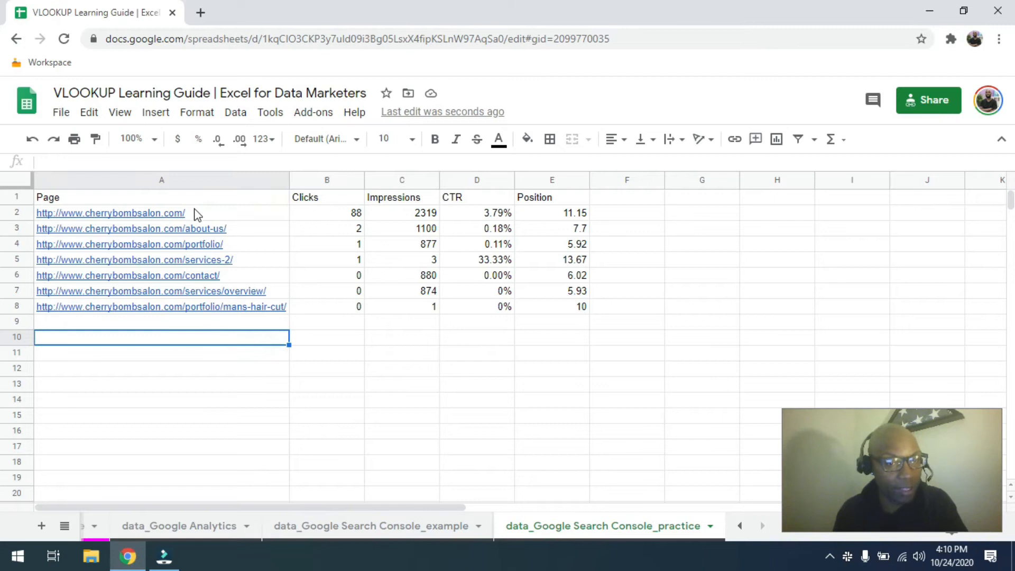
pyautogui.moveTo(195, 212)
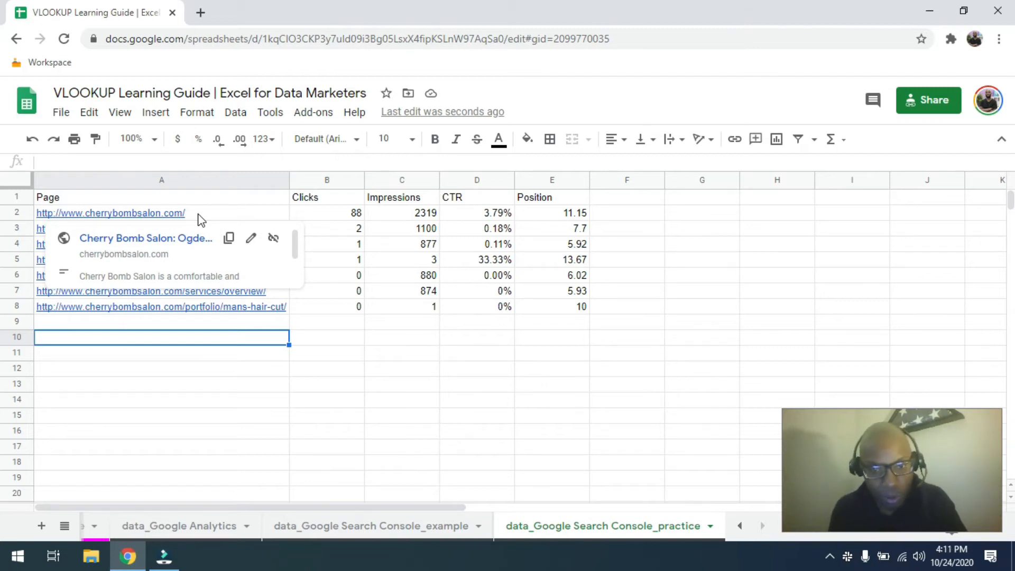
pyautogui.click(228, 179)
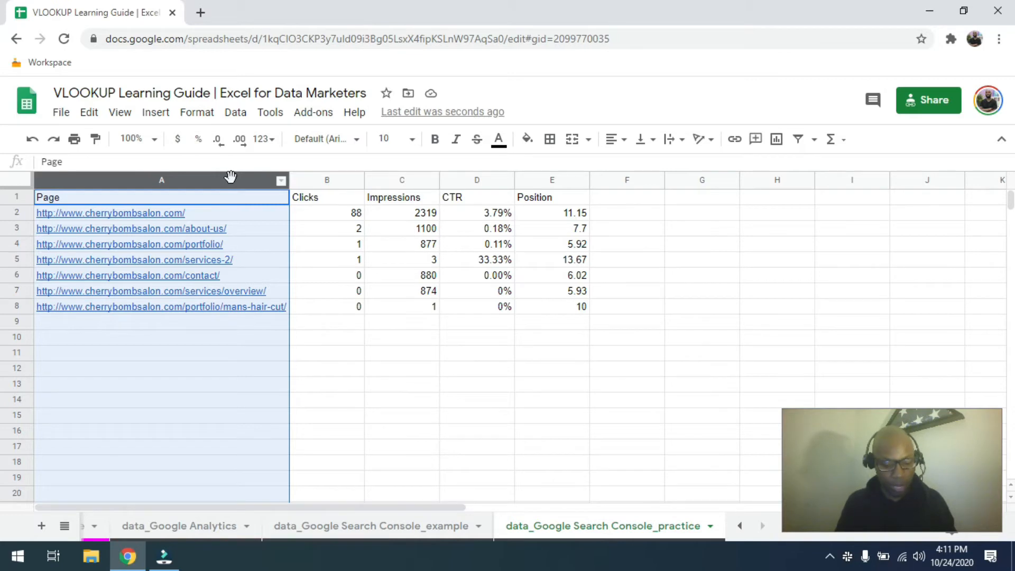
pyautogui.hotkey('ctrl', 'h')
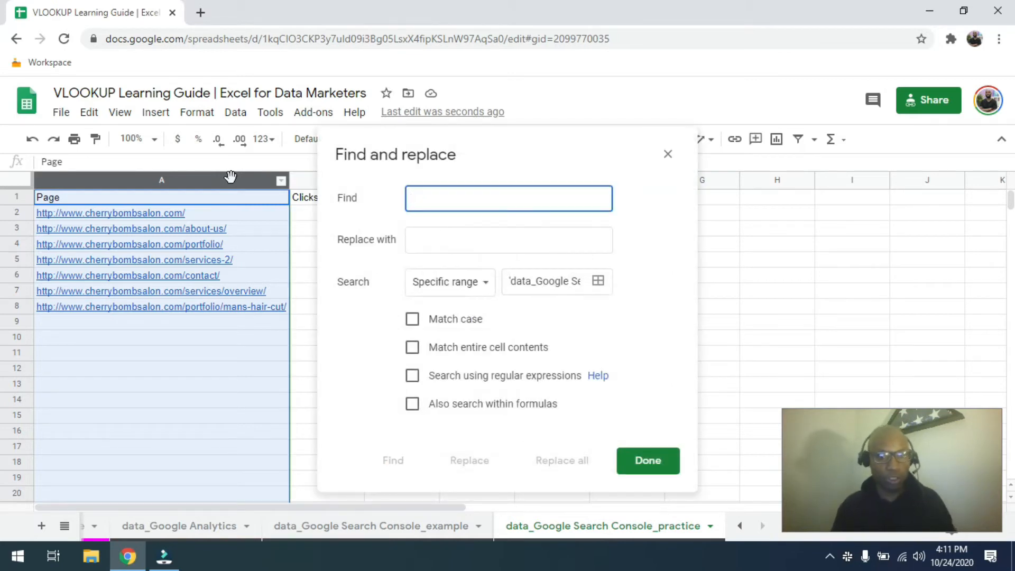
pyautogui.press('Escape')
pyautogui.click(89, 112)
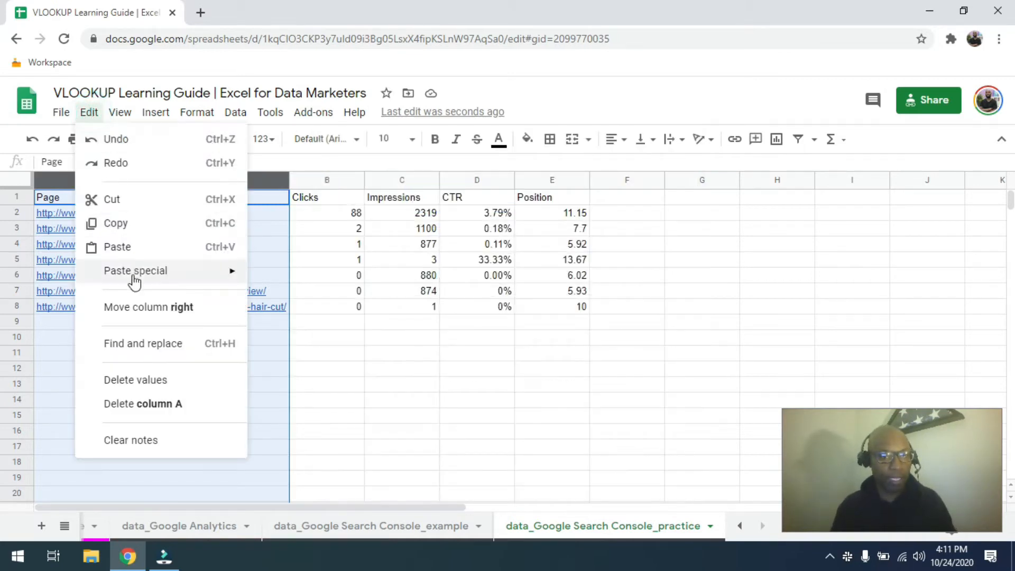
pyautogui.click(142, 344)
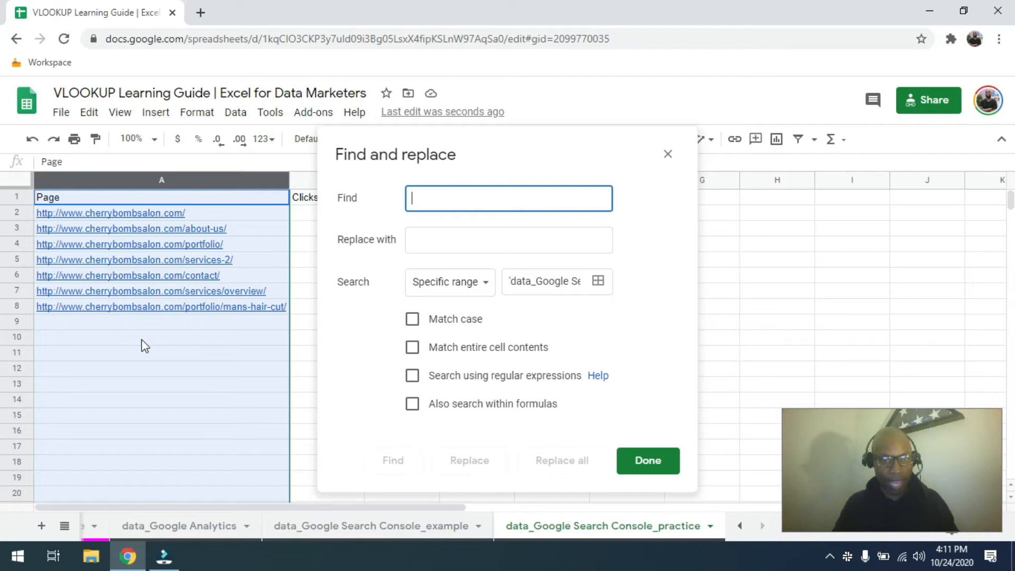
pyautogui.write('http://ww')
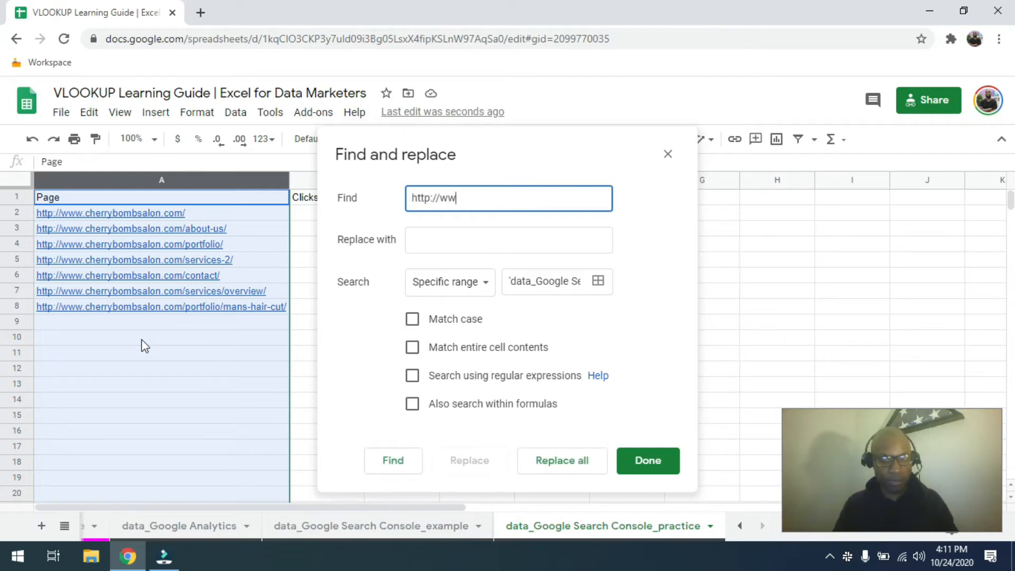
pyautogui.write('w.cherrybombsalon.com')
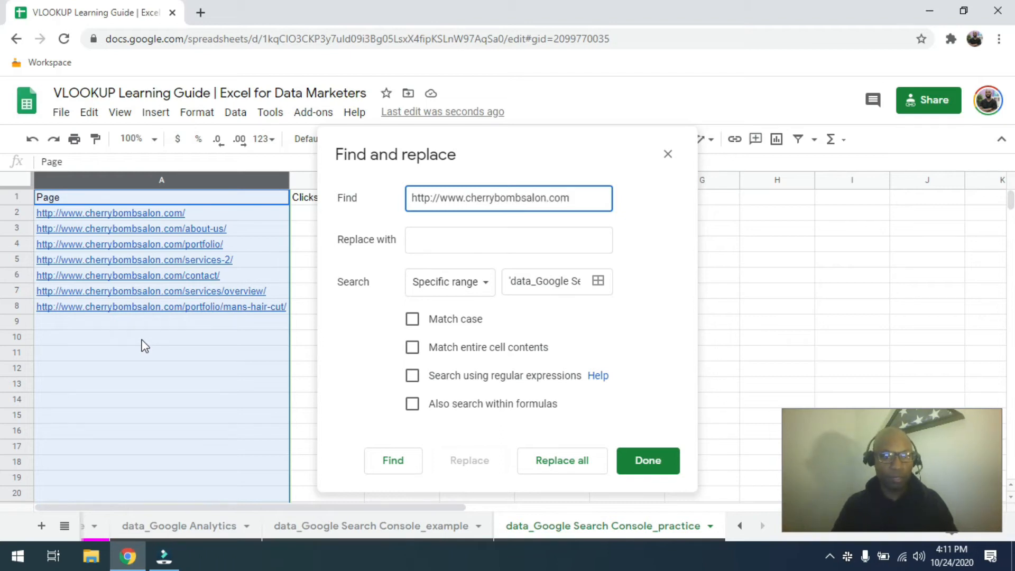
pyautogui.press('Tab')
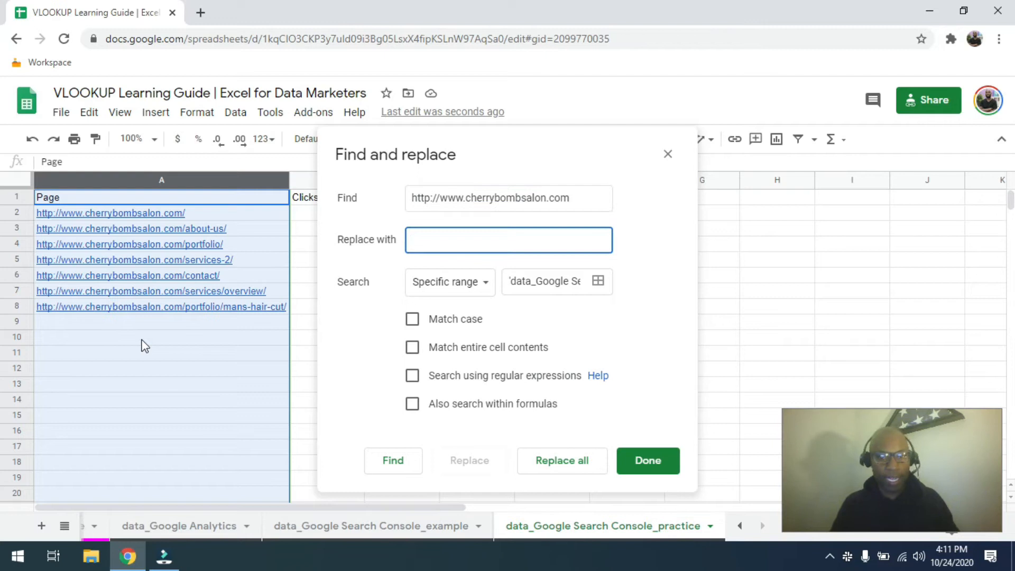
pyautogui.click(539, 459)
pyautogui.click(667, 154)
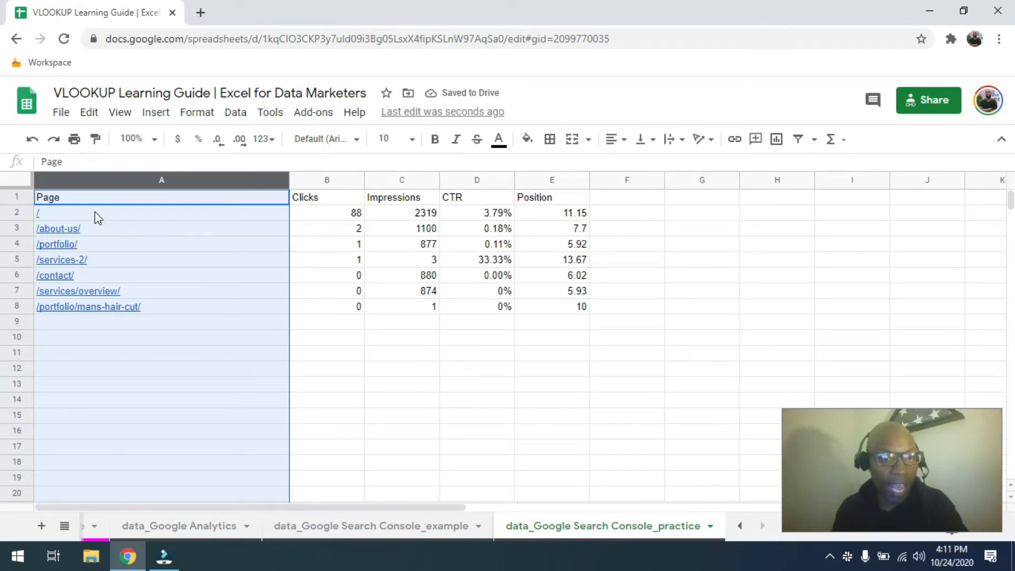
pyautogui.click(94, 212)
pyautogui.click(230, 354)
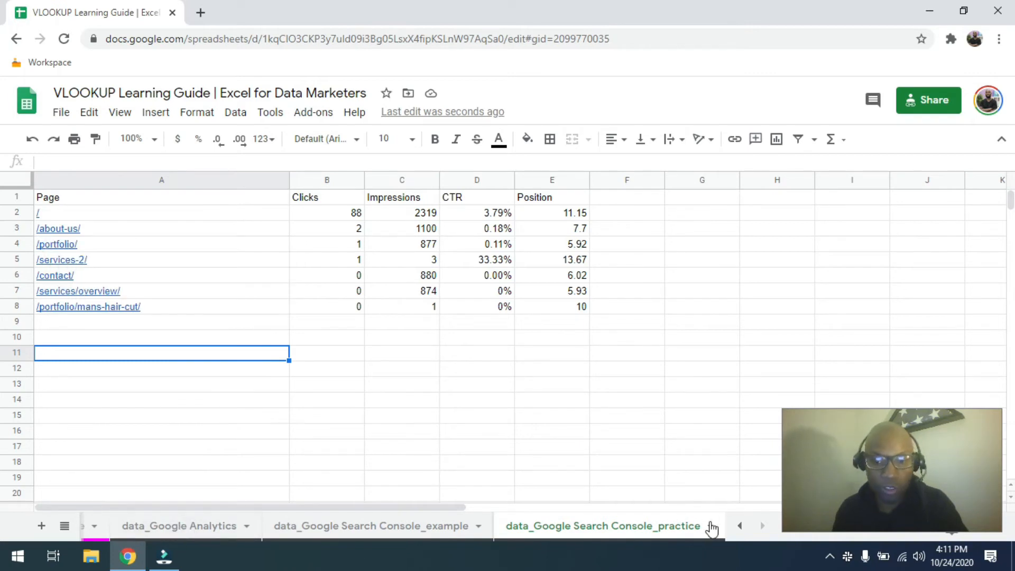
# Return to table_Practice and fill the Clicks formula from F5 down to F10
pyautogui.click(739, 525)
pyautogui.click(371, 525)
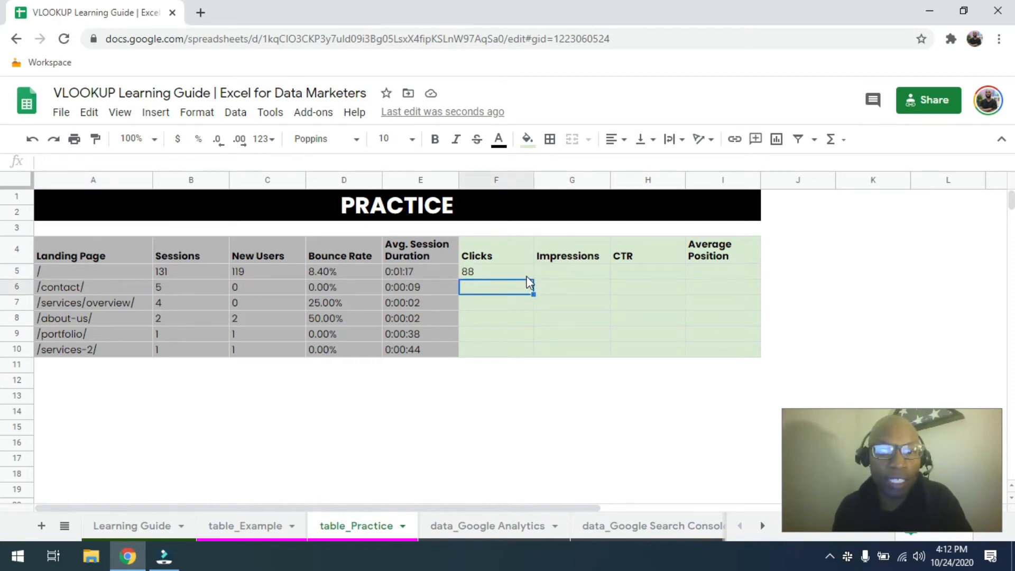
pyautogui.moveTo(534, 278); pyautogui.dragTo(530, 351)
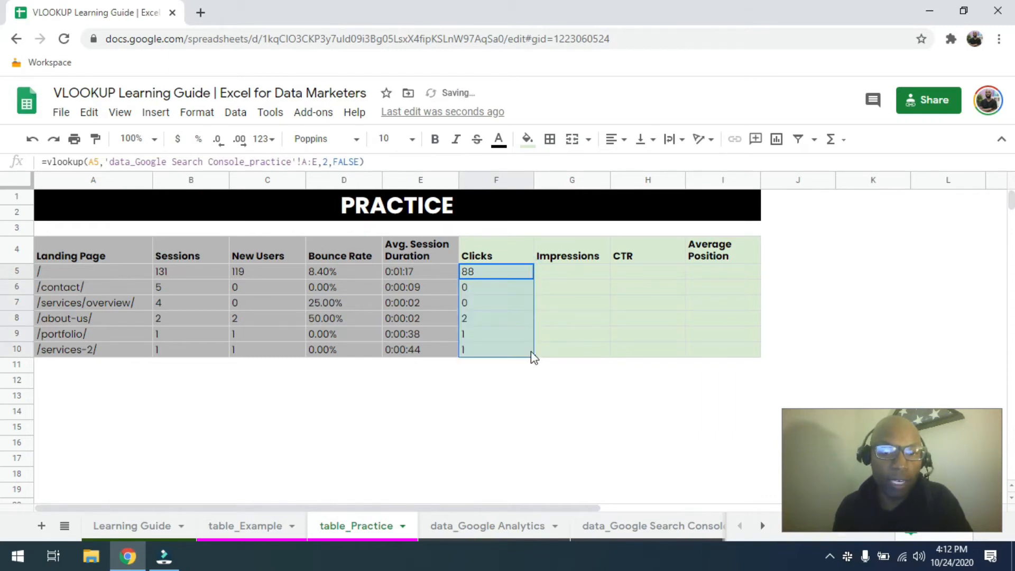
# Examine how the VLOOKUP search key reference changes from row to row in the Clicks formulas F5 to F8
pyautogui.click(479, 275)
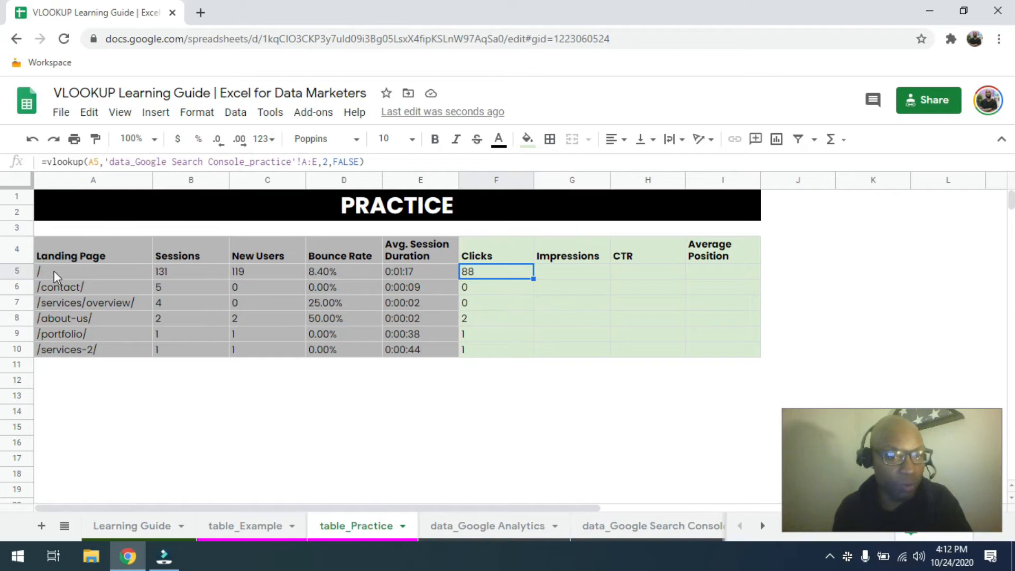
pyautogui.click(466, 291)
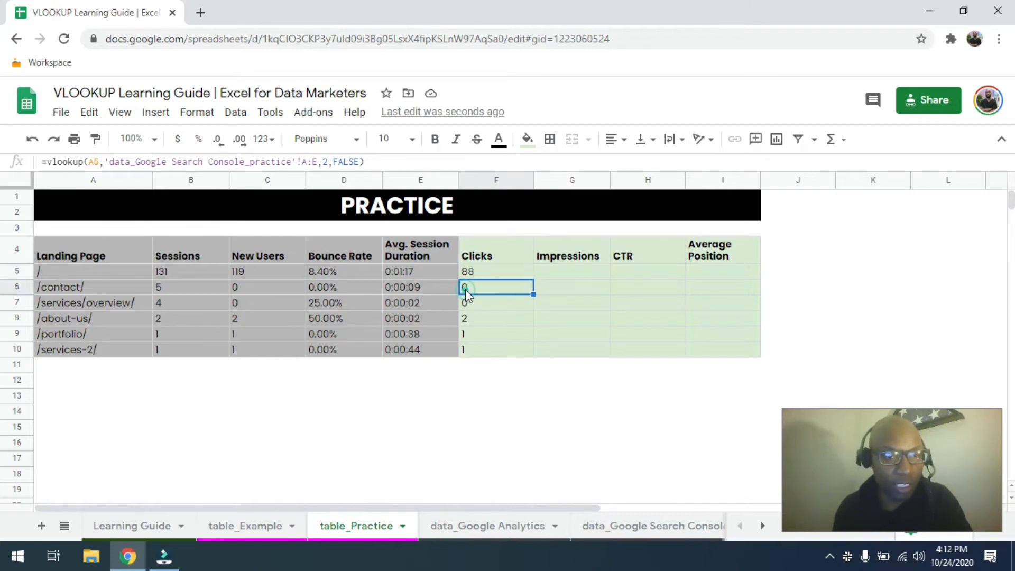
pyautogui.doubleClick(97, 161)
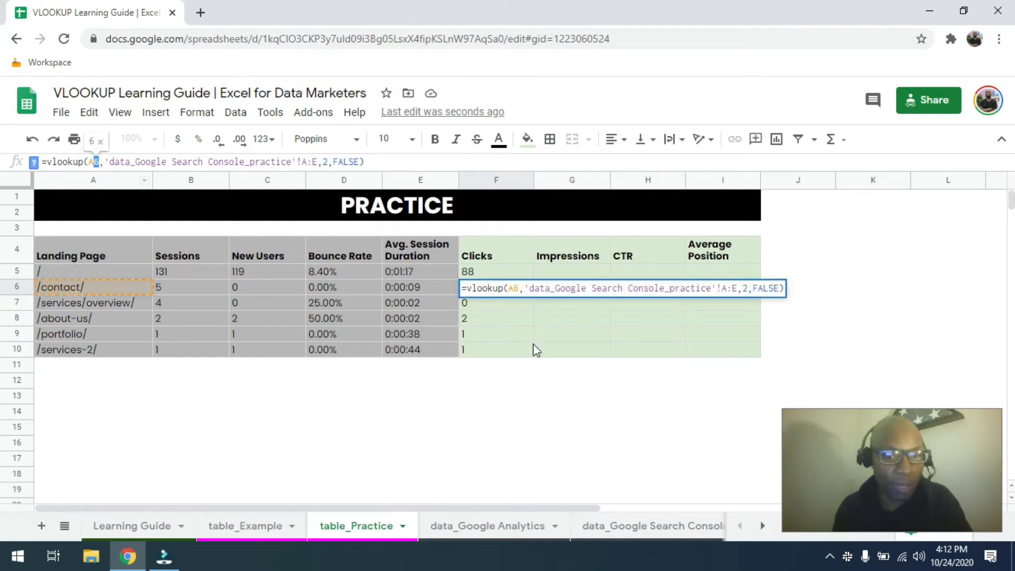
pyautogui.click(484, 306)
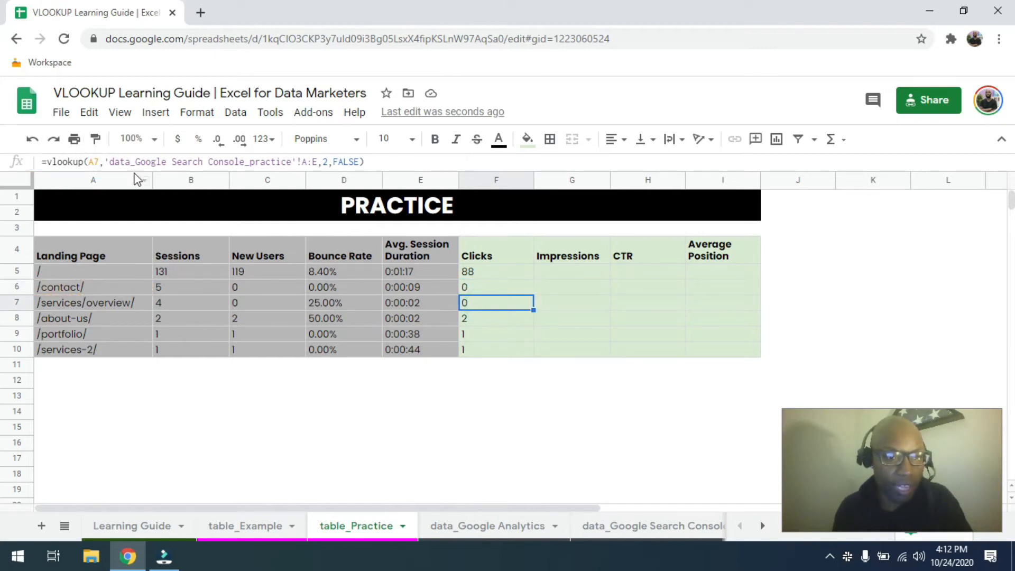
pyautogui.click(493, 319)
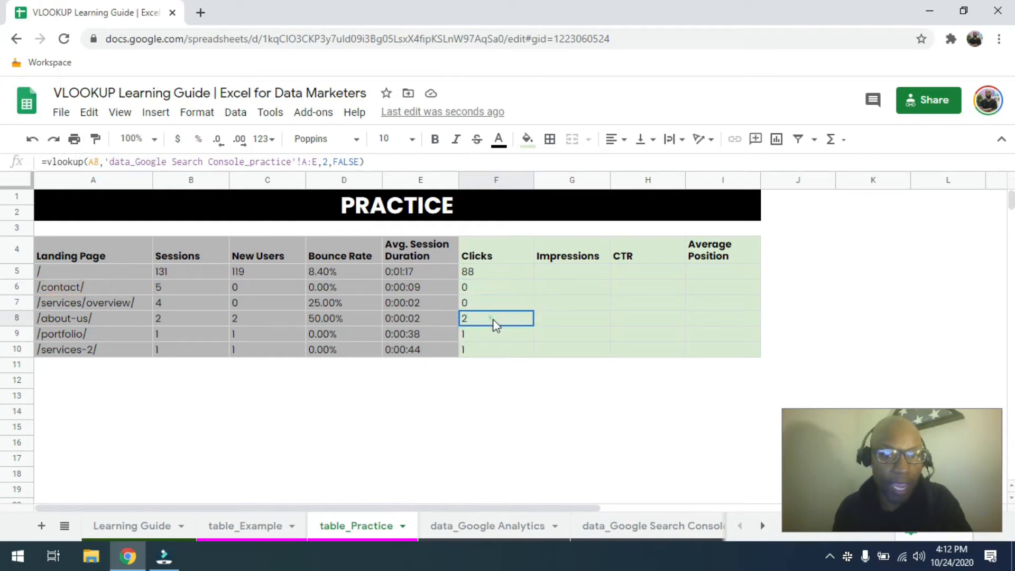
# Replace the A5 search key in the F5 formula with the literal text "/" and check the edited formula
pyautogui.click(487, 271)
pyautogui.click(95, 162)
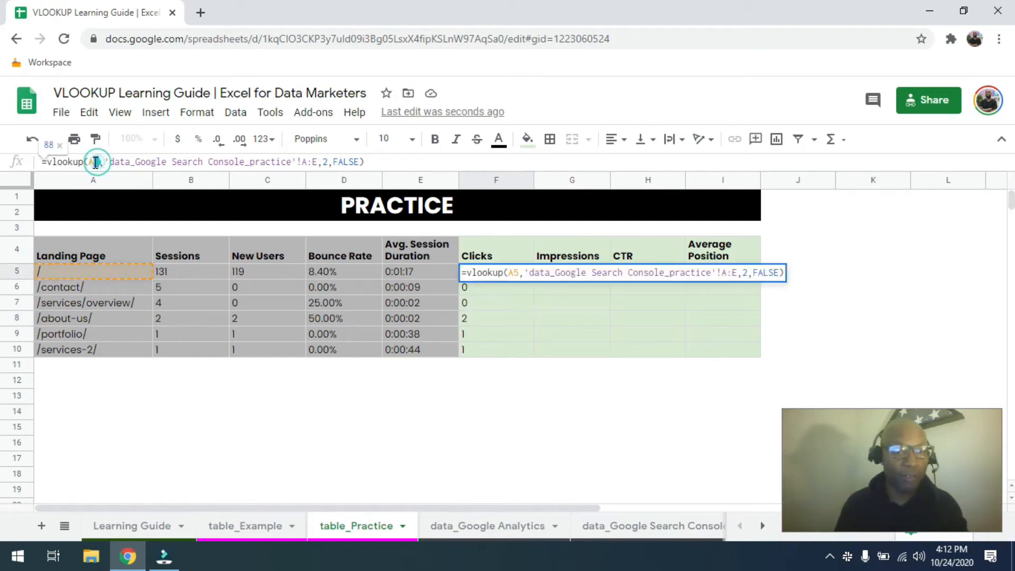
pyautogui.doubleClick(93, 161)
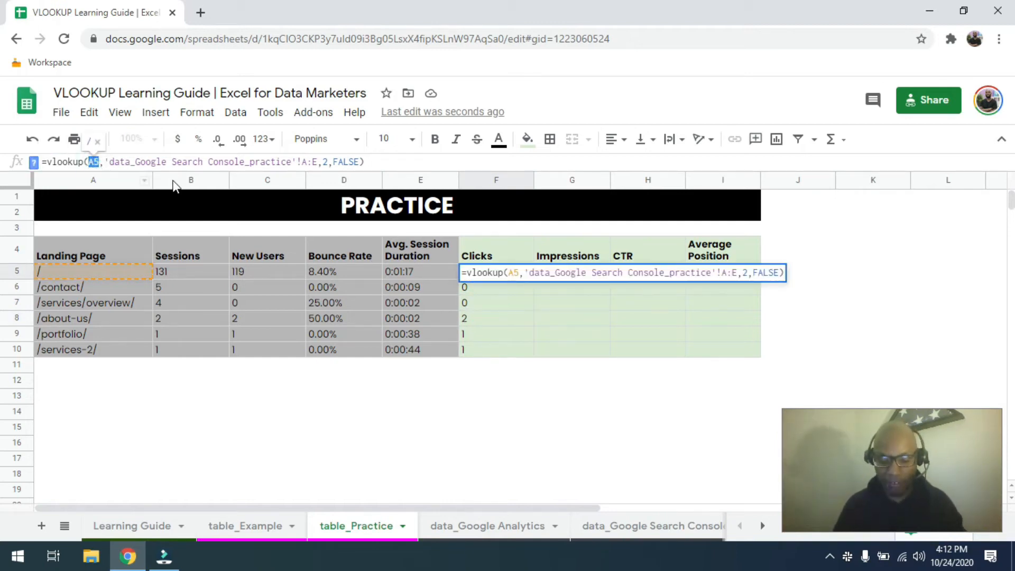
pyautogui.write('"')
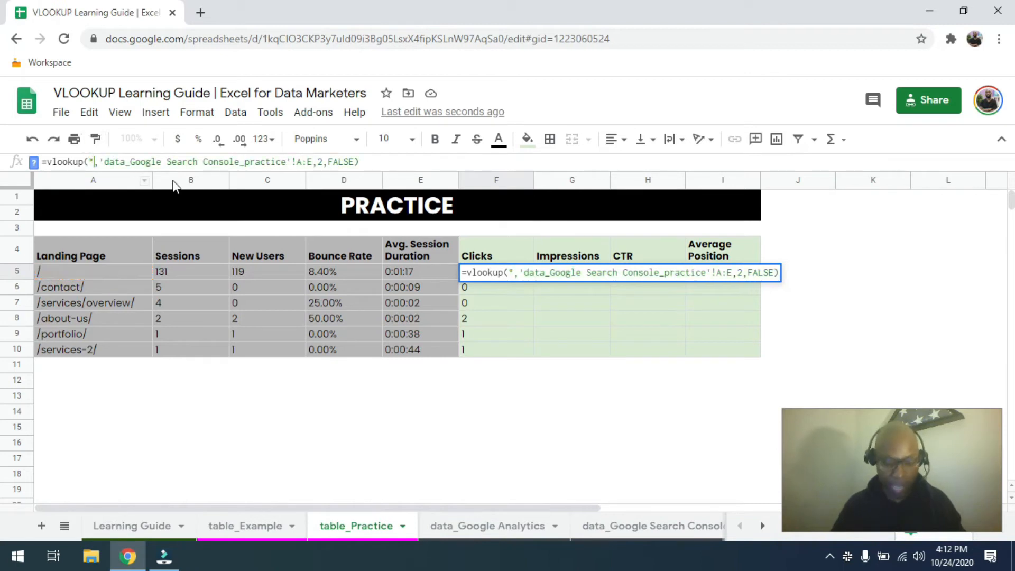
pyautogui.write('/"')
pyautogui.press('Return')
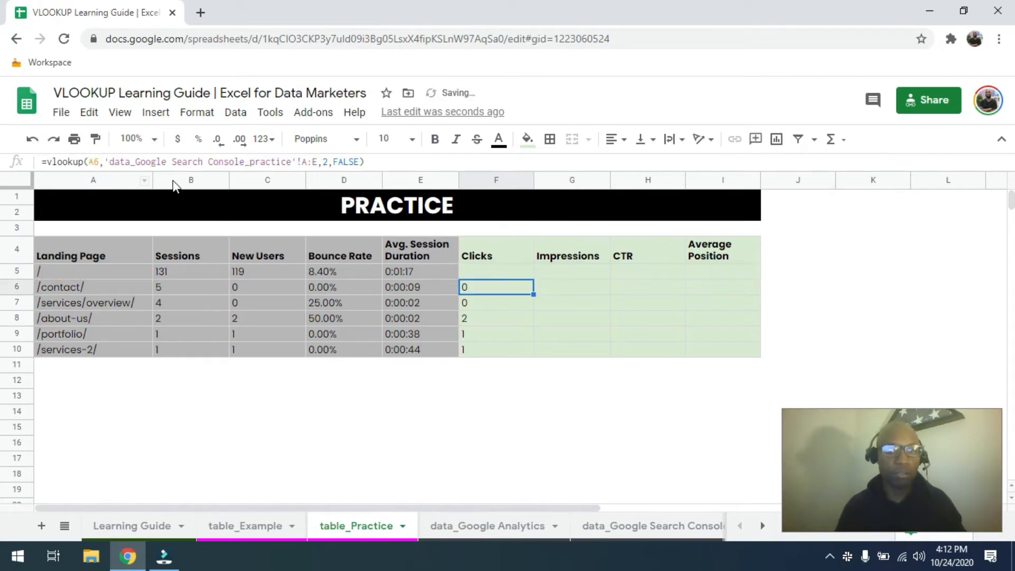
pyautogui.click(512, 271)
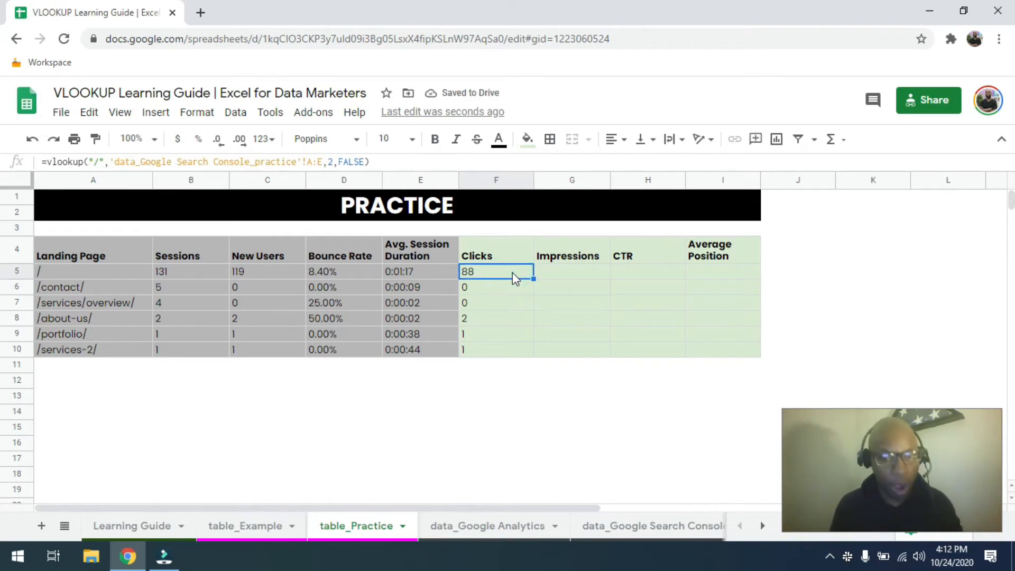
pyautogui.click(77, 287)
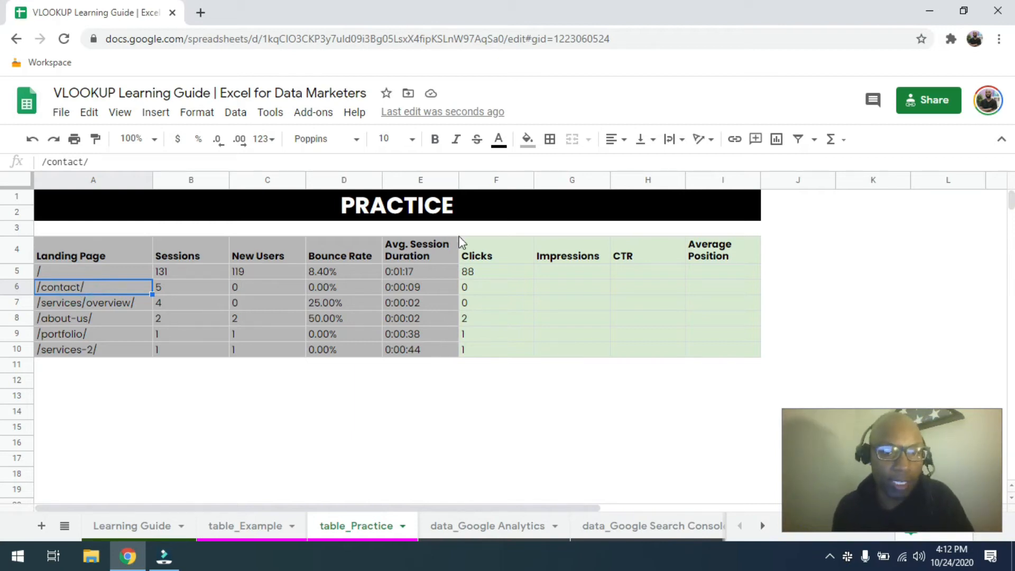
# Clear the Clicks formulas in F6:F10, keeping only the one in F5
pyautogui.click(489, 273)
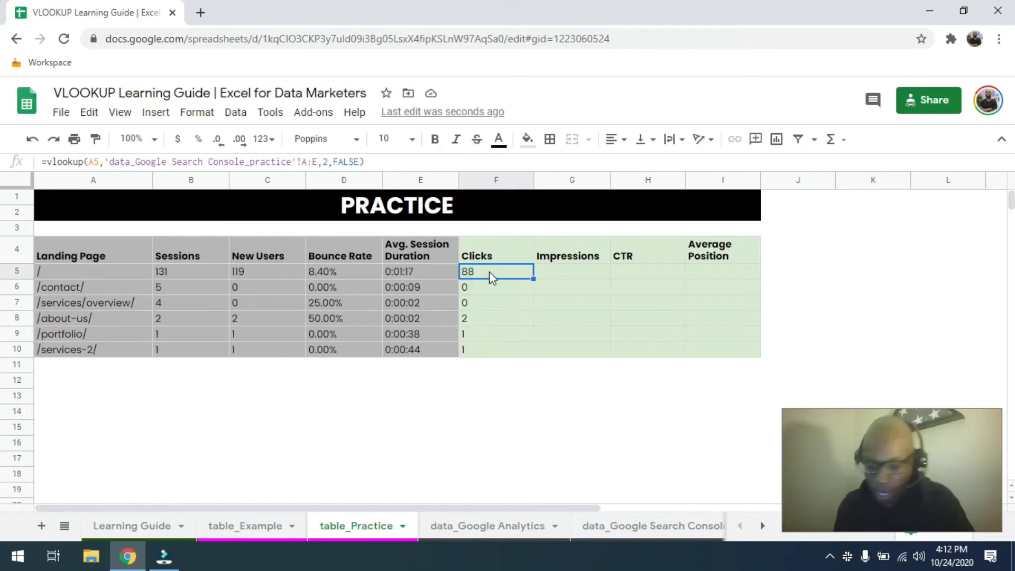
pyautogui.press('Down')
pyautogui.hotkey('ctrl', 'shift', 'Down')
pyautogui.press('Delete')
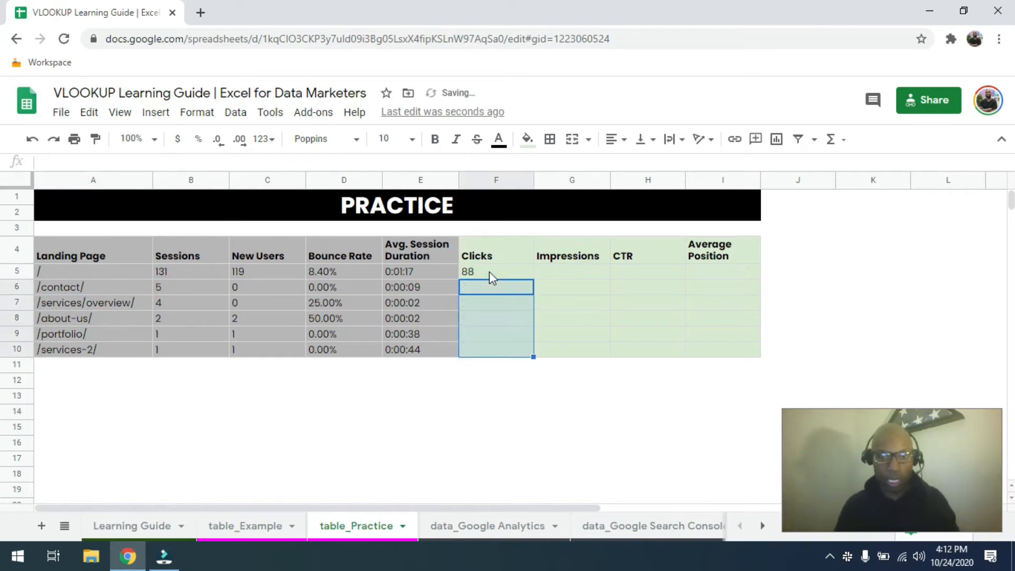
# Change the VLOOKUP range in F5 to cells A1:E8 of the data_Google Search Console_practice sheet
pyautogui.click(490, 272)
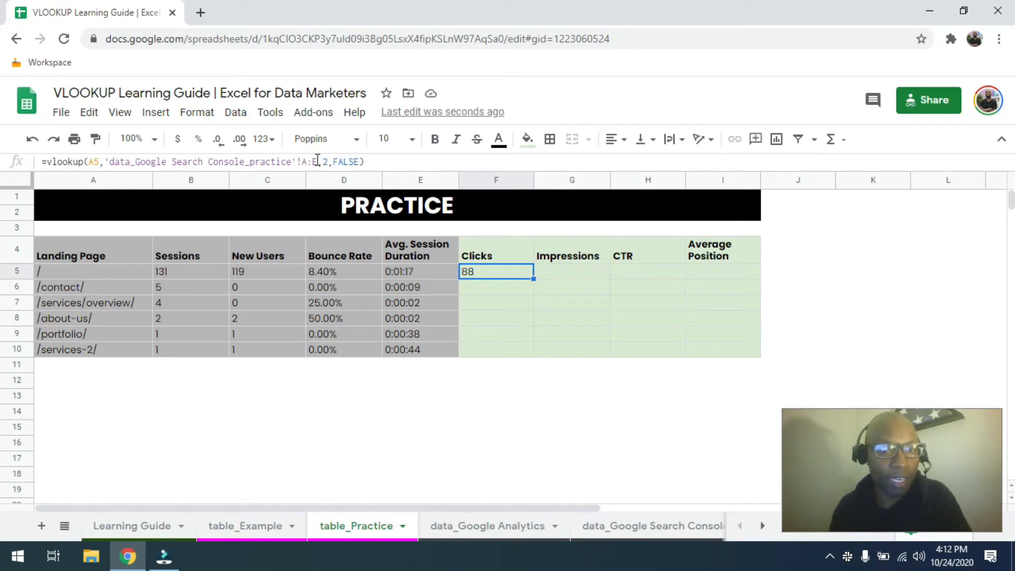
pyautogui.moveTo(317, 161); pyautogui.dragTo(103, 163)
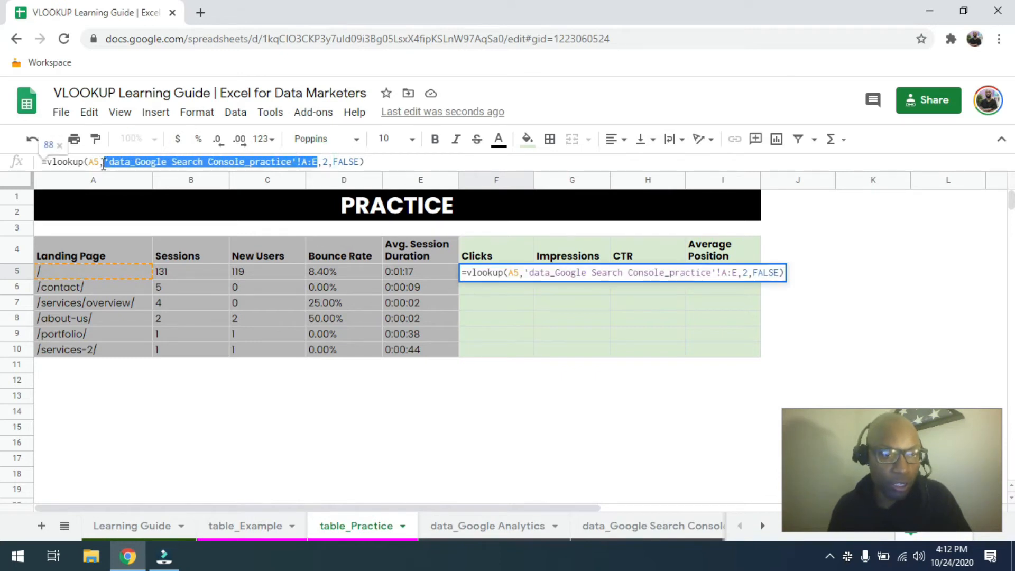
pyautogui.press('BackSpace')
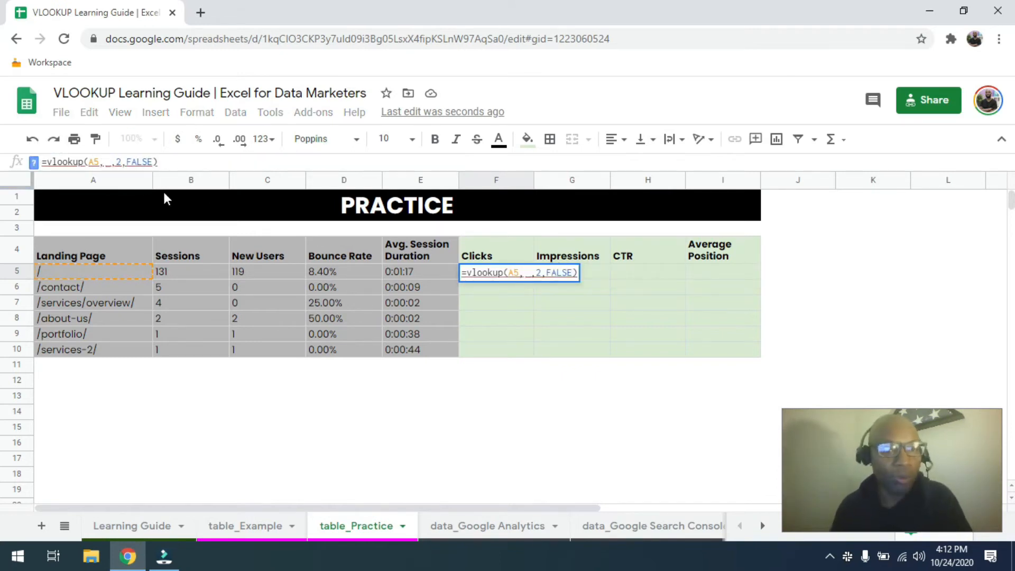
pyautogui.click(762, 525)
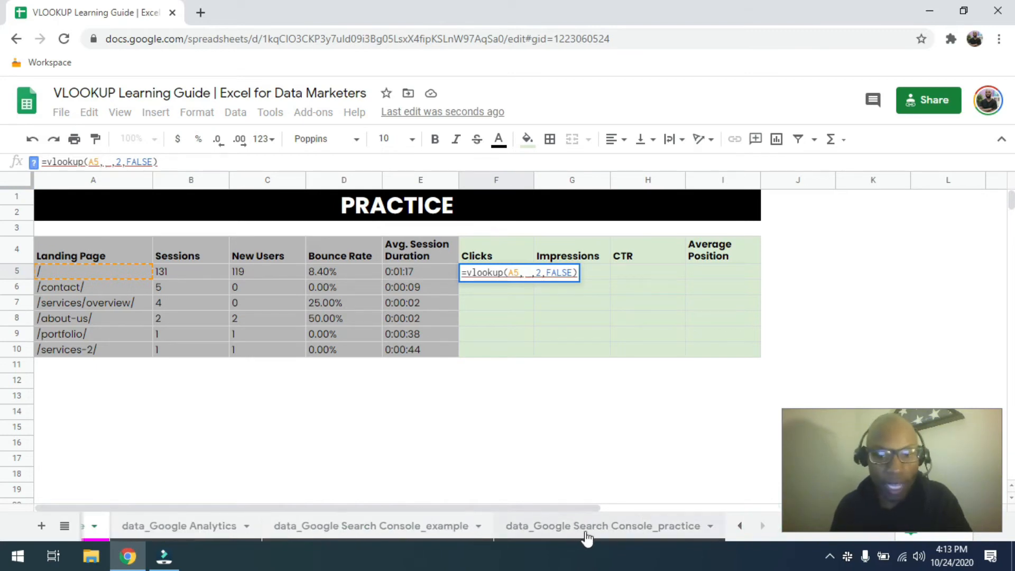
pyautogui.click(560, 526)
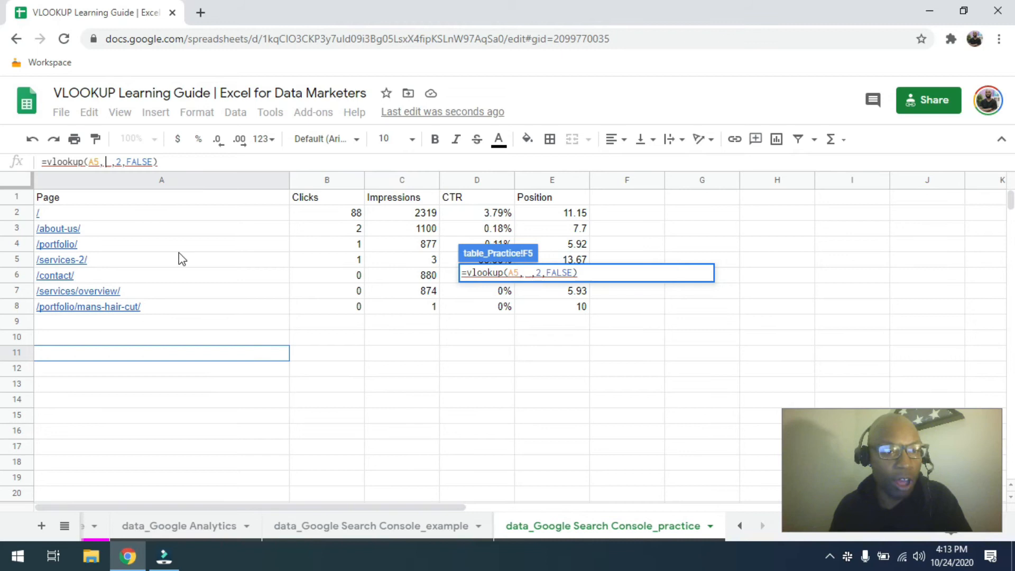
pyautogui.moveTo(86, 197); pyautogui.dragTo(583, 320)
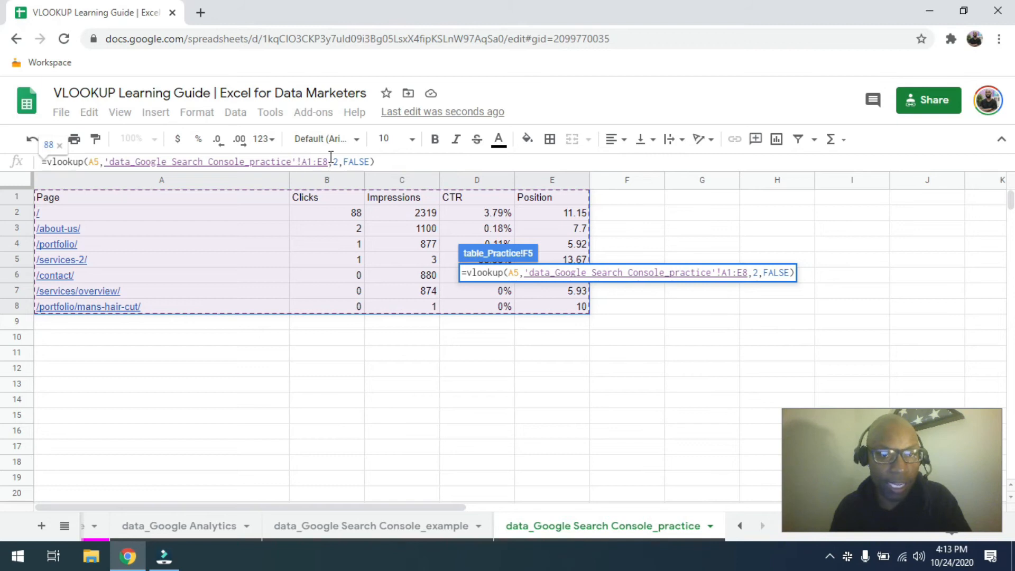
pyautogui.press('Return')
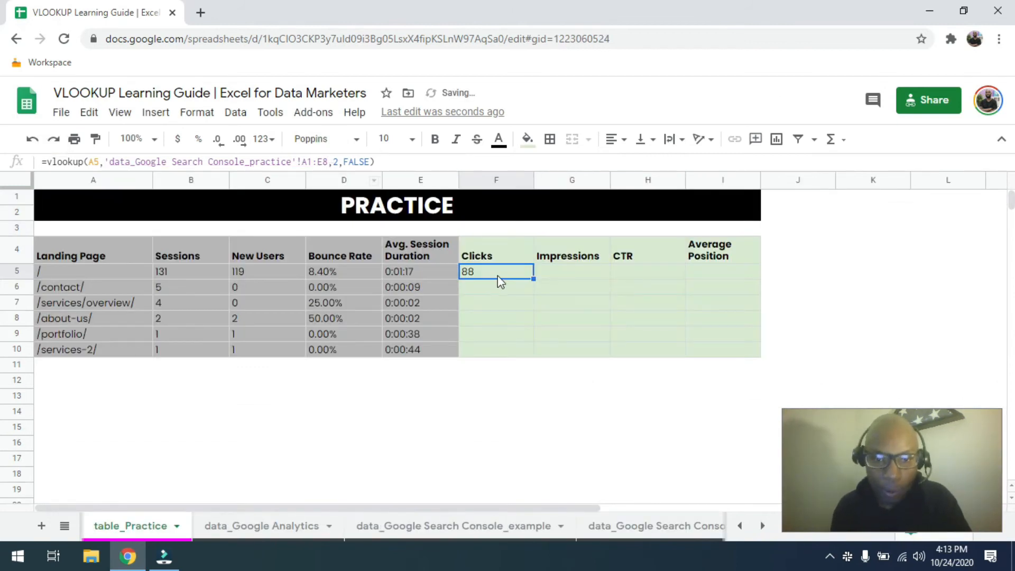
# Copy the F5 formula down the Clicks column to F10 and check the shifted range in F6
pyautogui.hotkey('ctrl', 'c')
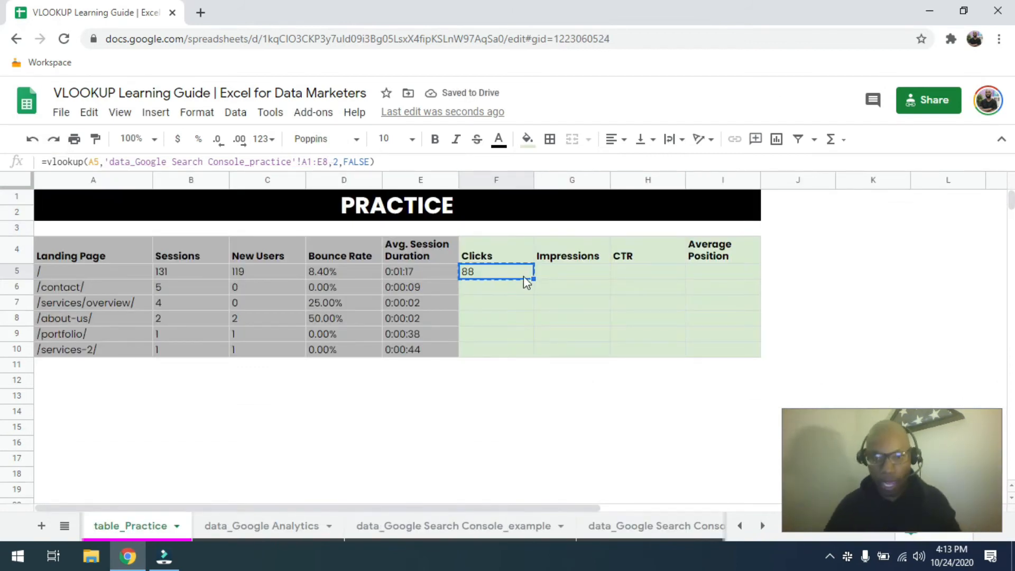
pyautogui.hotkey('shift', 'Down')
pyautogui.hotkey('shift', 'Down')
pyautogui.hotkey('shift', 'Down')
pyautogui.hotkey('shift', 'Down')
pyautogui.hotkey('shift', 'Down')
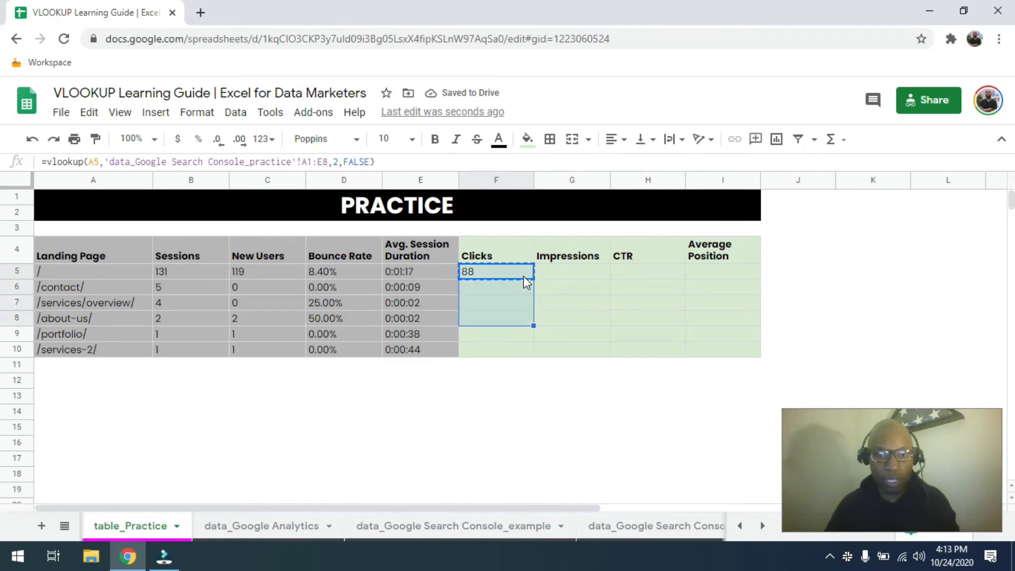
pyautogui.hotkey('ctrl', 'v')
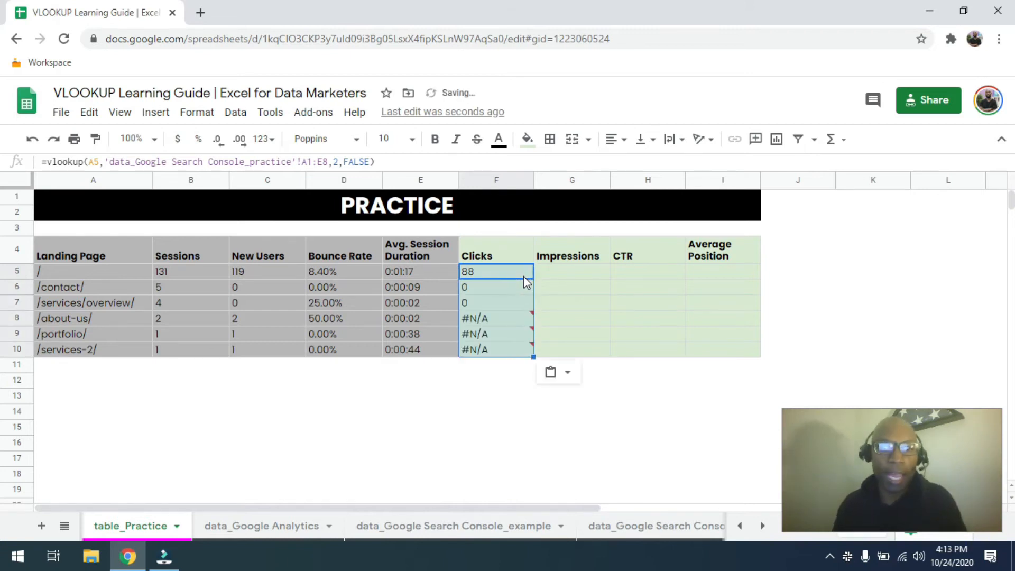
pyautogui.click(471, 289)
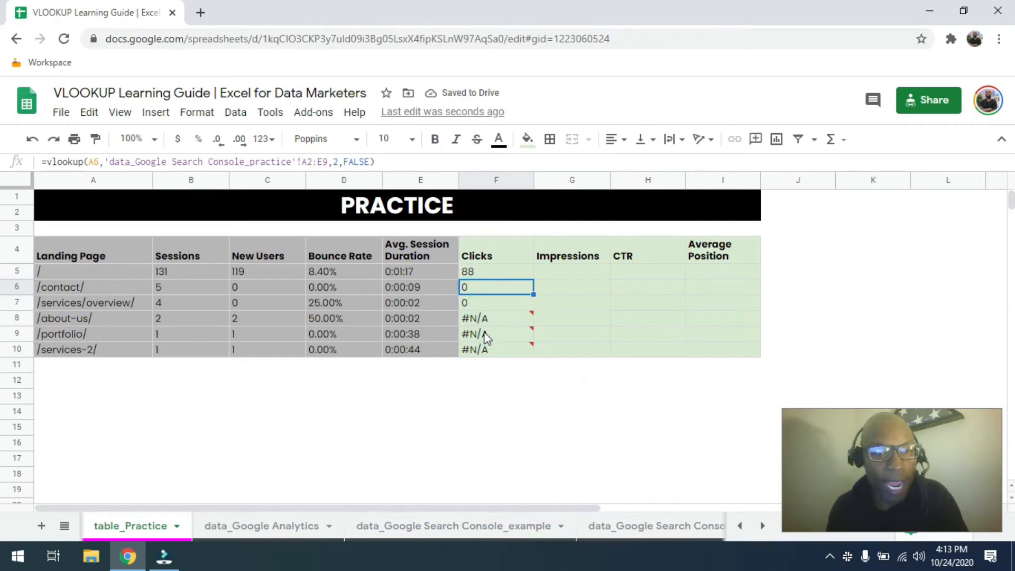
# Compare the VLOOKUP ranges in the Clicks formulas of rows 5, 6, 7 and 9, and inspect the #N/A error in F8
pyautogui.click(480, 276)
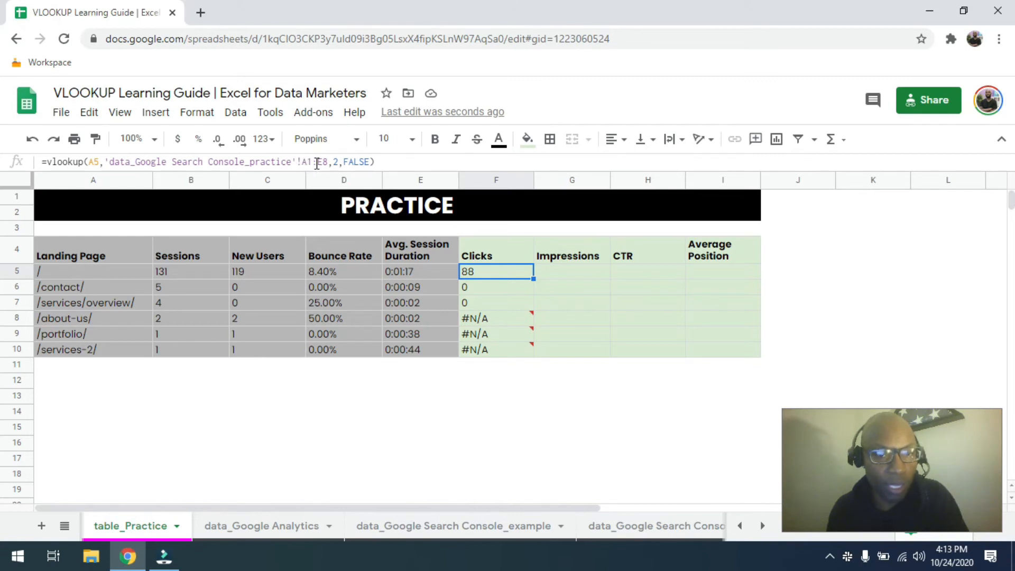
pyautogui.click(478, 289)
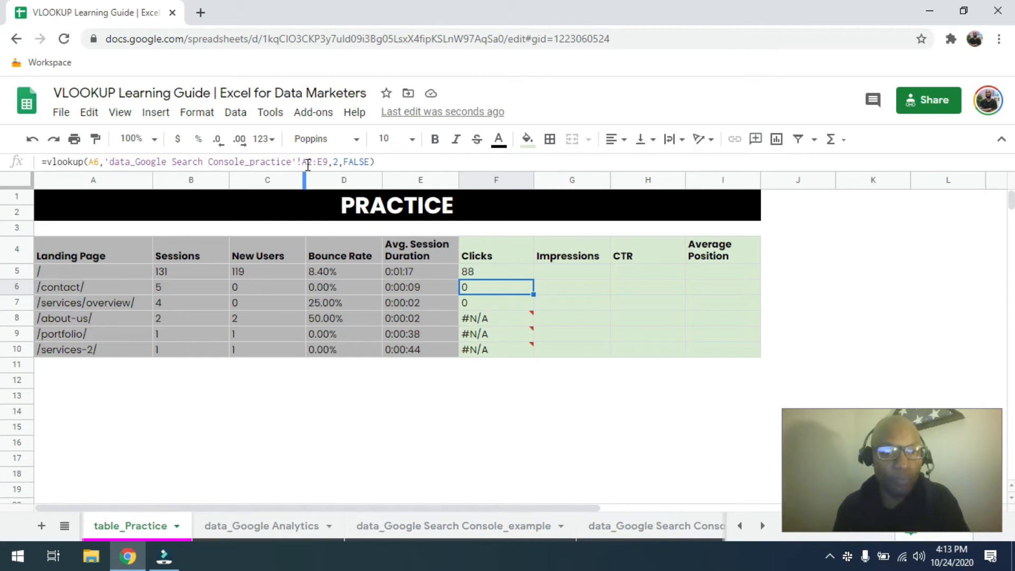
pyautogui.click(493, 305)
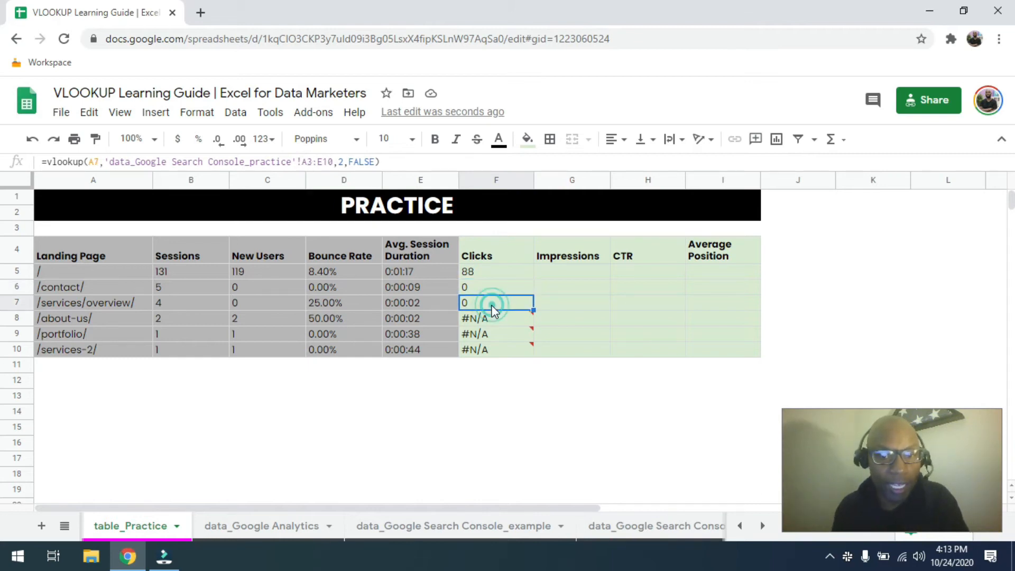
pyautogui.moveTo(493, 322)
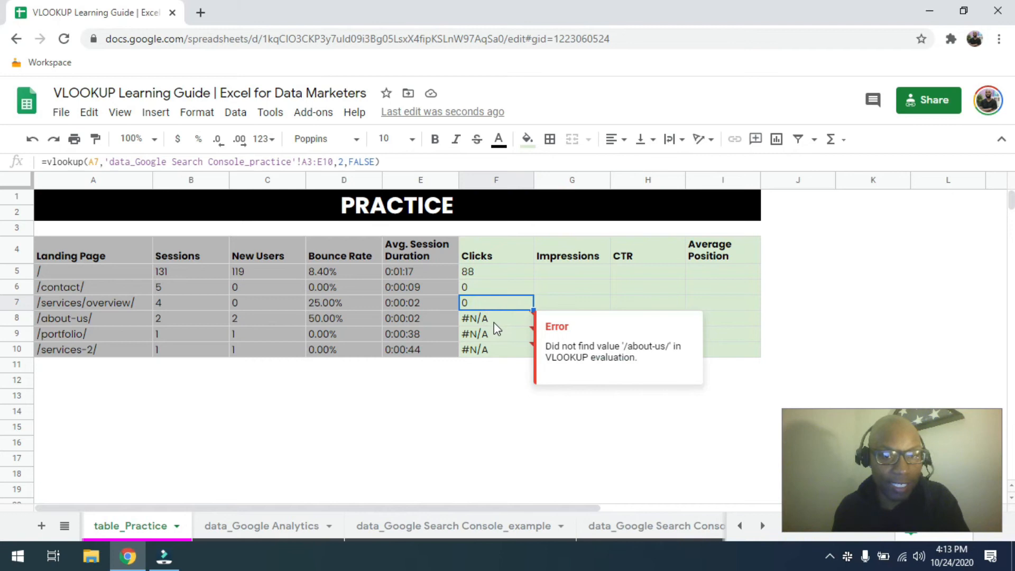
pyautogui.click(492, 332)
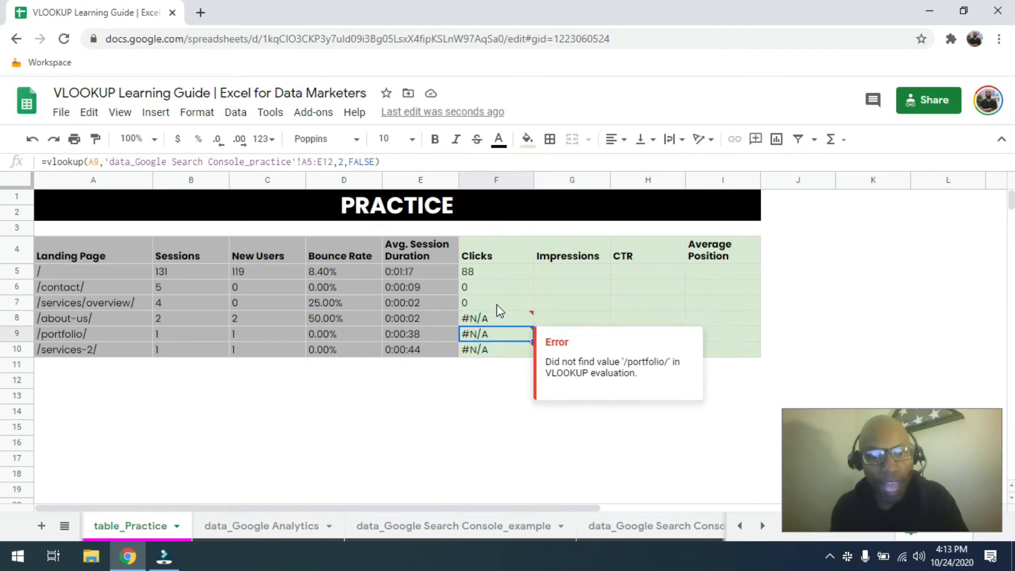
# Lock the VLOOKUP range in the F5 formula as the absolute reference $A$1:$E$8
pyautogui.click(468, 271)
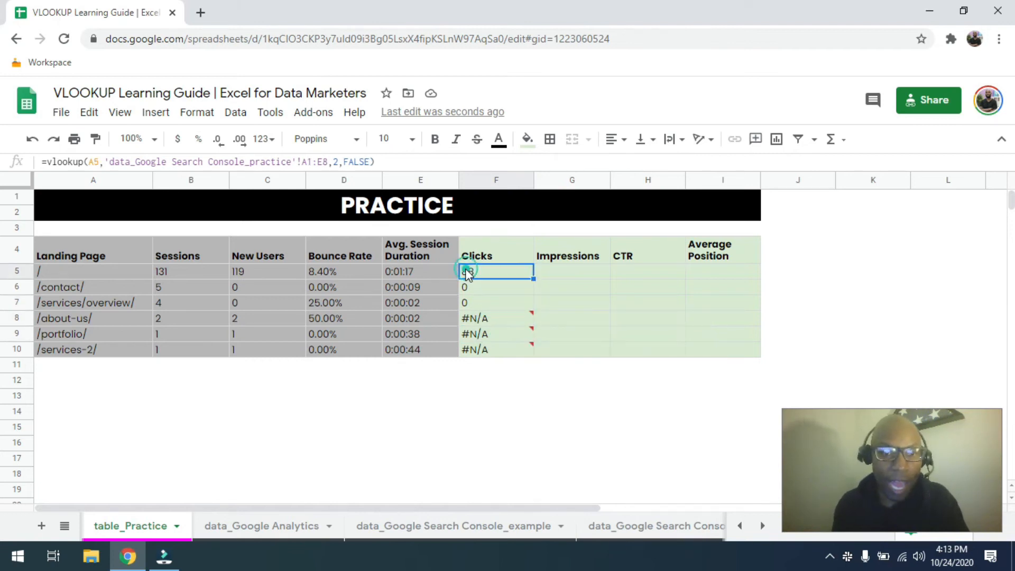
pyautogui.click(302, 161)
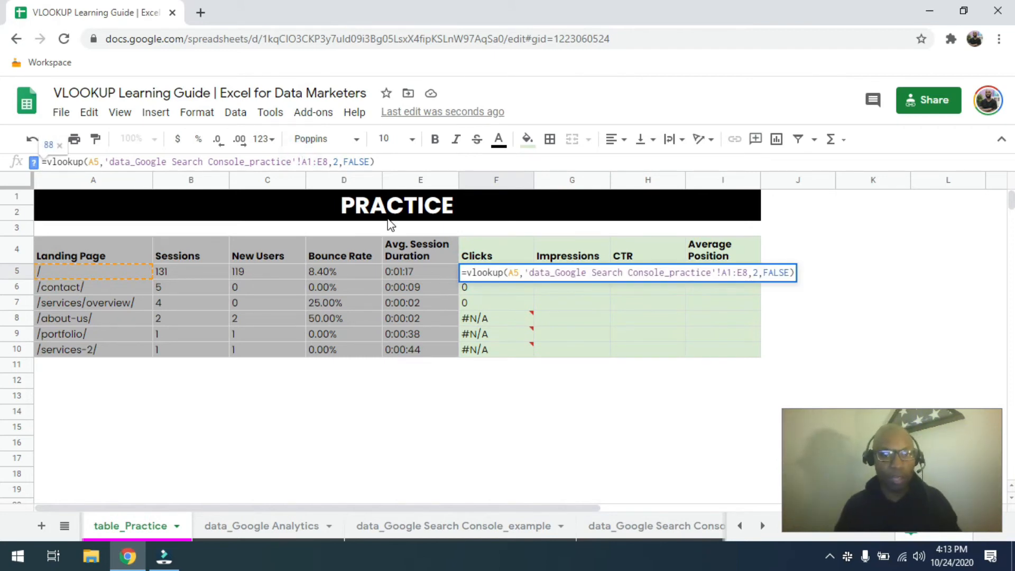
pyautogui.write('$A$1:$E')
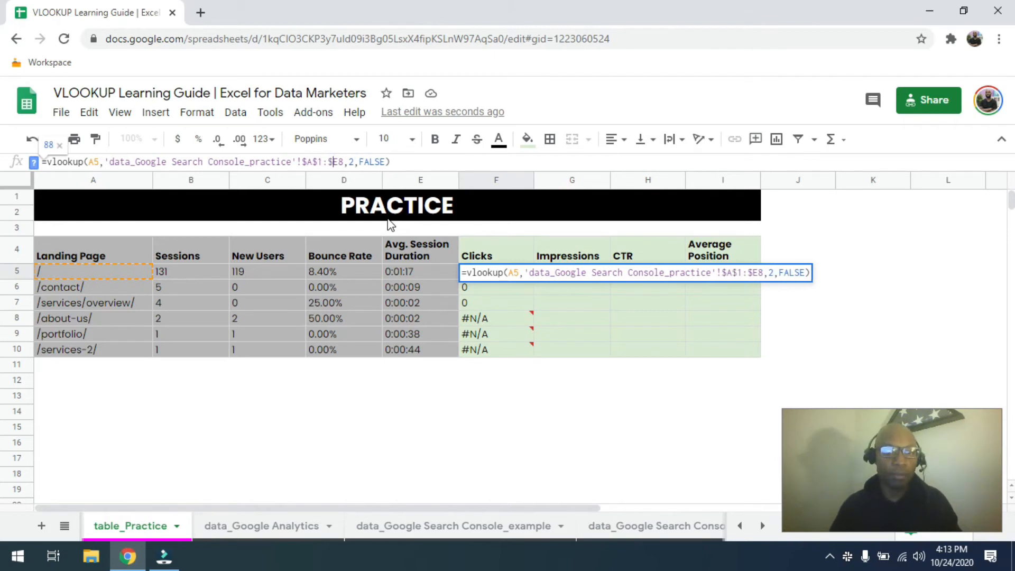
pyautogui.write('$')
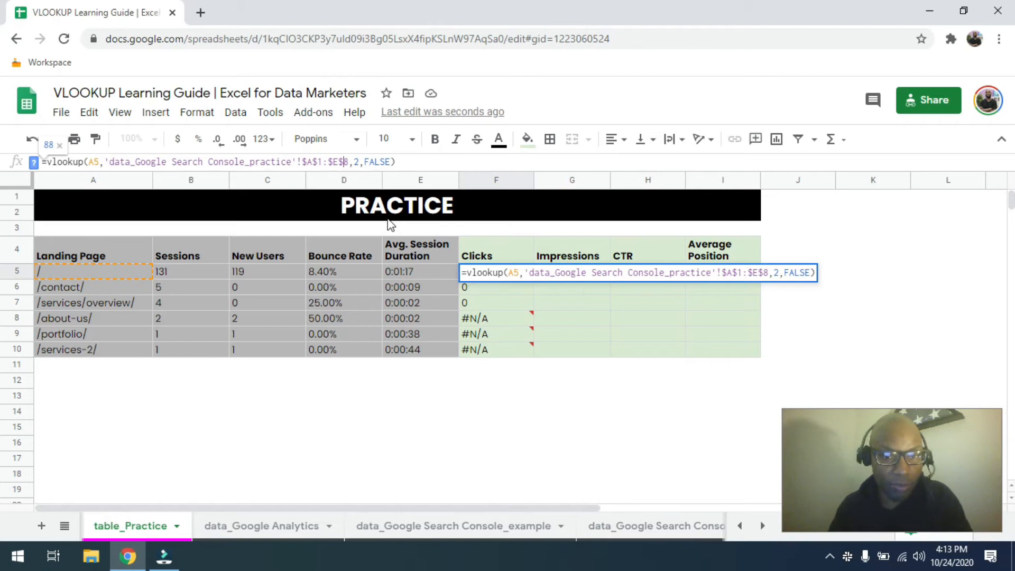
pyautogui.press('Return')
pyautogui.press('Up')
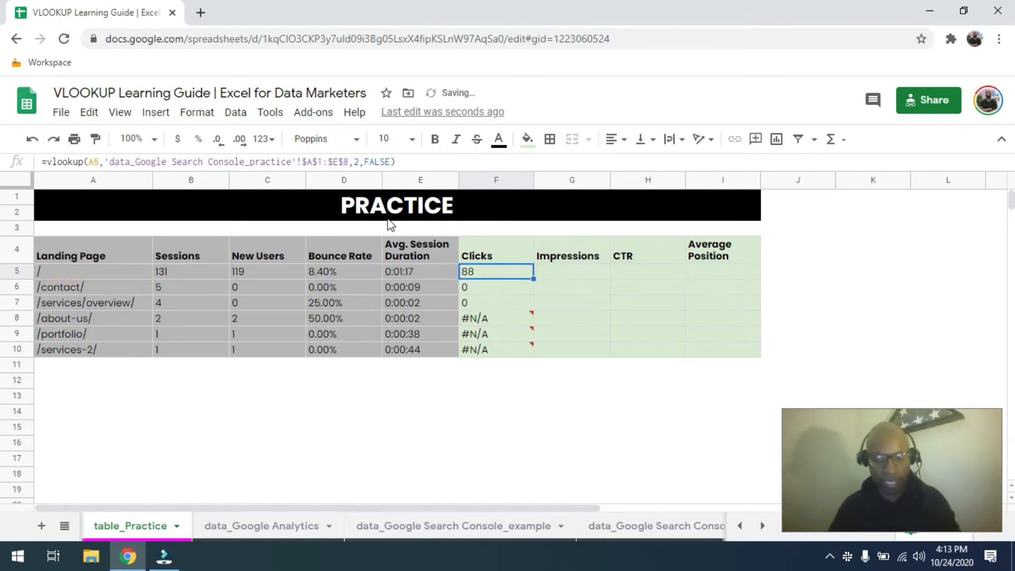
# Copy the absolute-range formula from F5 down to F10 and check the range in F7
pyautogui.moveTo(532, 280); pyautogui.dragTo(534, 353)
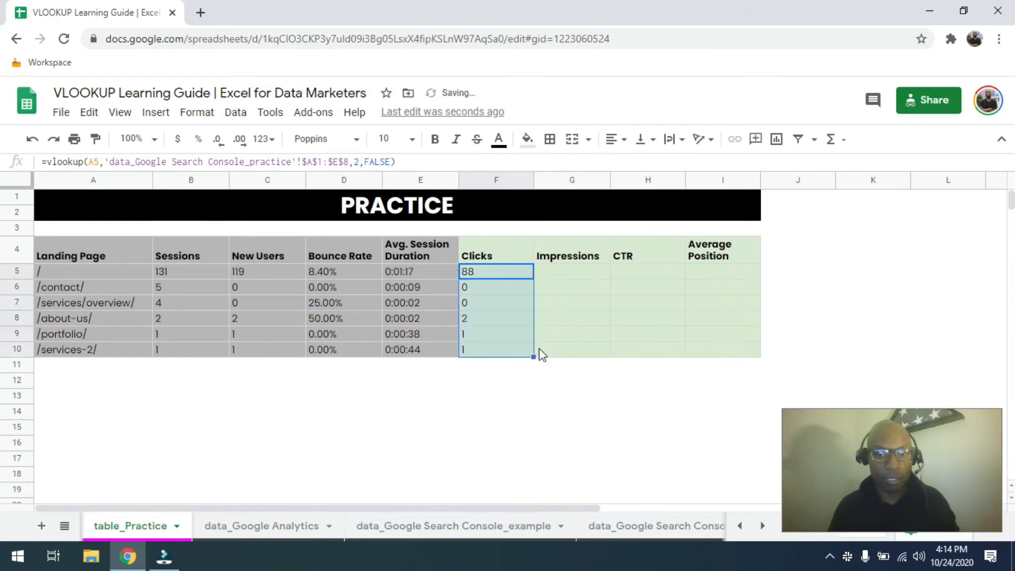
pyautogui.click(489, 304)
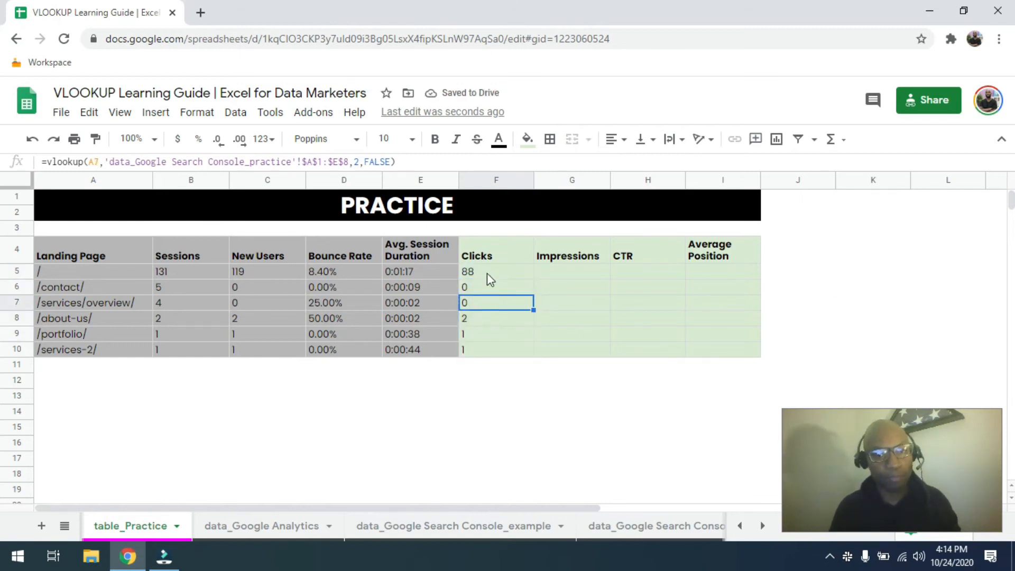
pyautogui.click(483, 272)
# Undo the Clicks column changes back to the formulas in F5:F10 that use the whole-column range A:E
pyautogui.hotkey('ctrl', 'z')
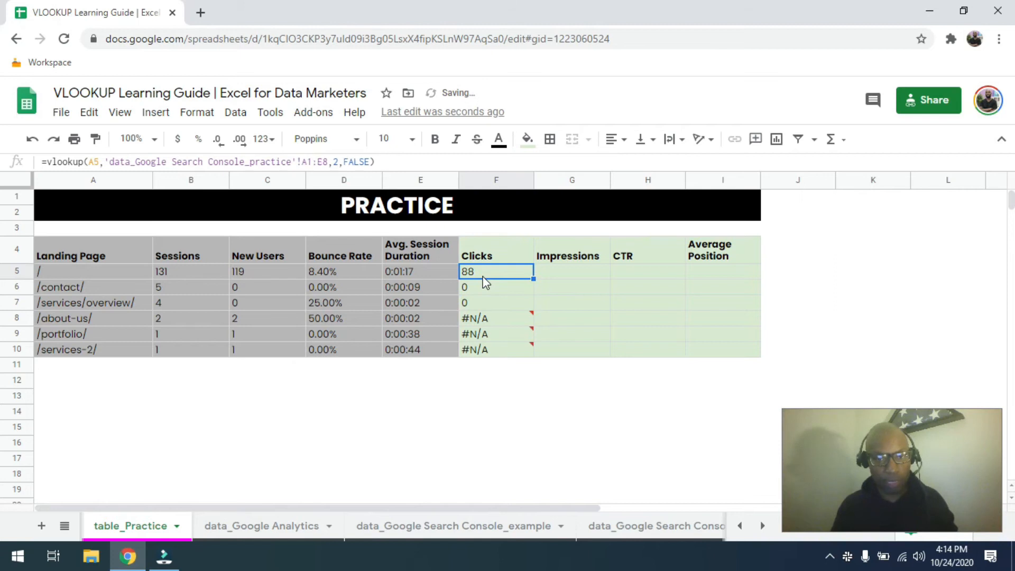
pyautogui.hotkey('ctrl', 'z')
pyautogui.hotkey('ctrl', 'z')
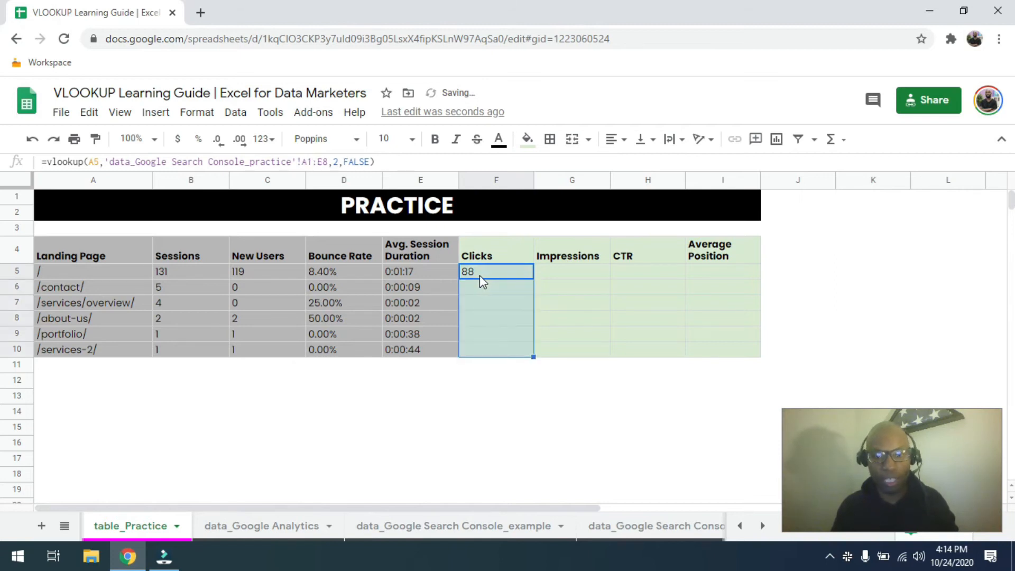
pyautogui.hotkey('ctrl', 'z')
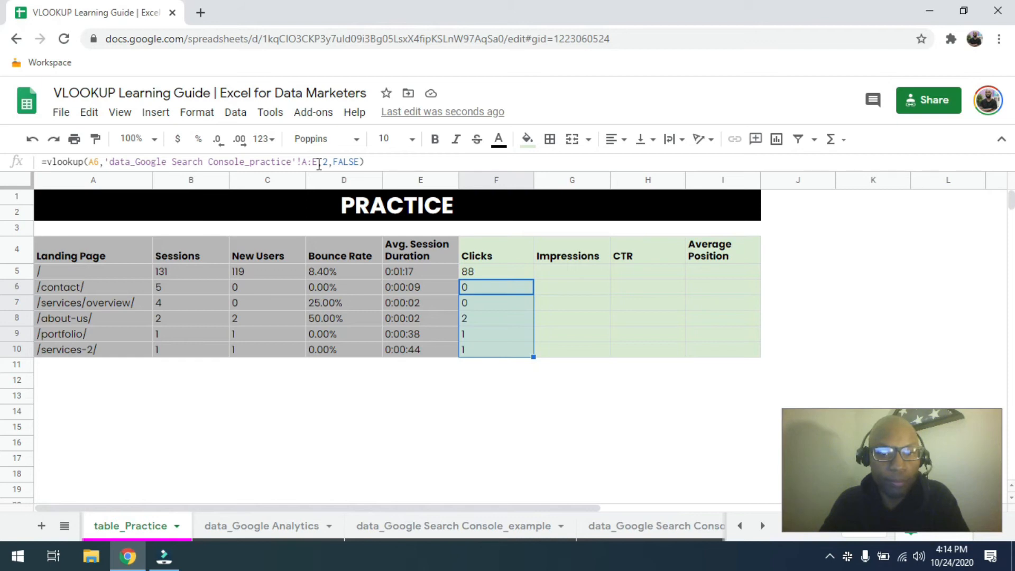
pyautogui.click(467, 273)
# Fill Impressions G5:G10 with an exact-match VLOOKUP of A5 in columns A:E of data_Google Search Console_practice, returning column 3
pyautogui.click(569, 272)
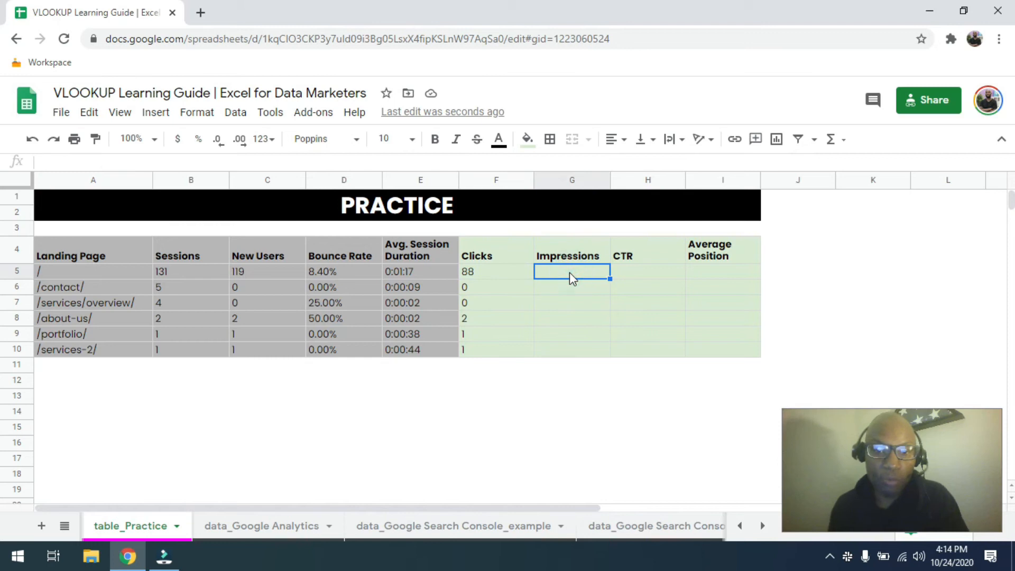
pyautogui.write('=vlookup(')
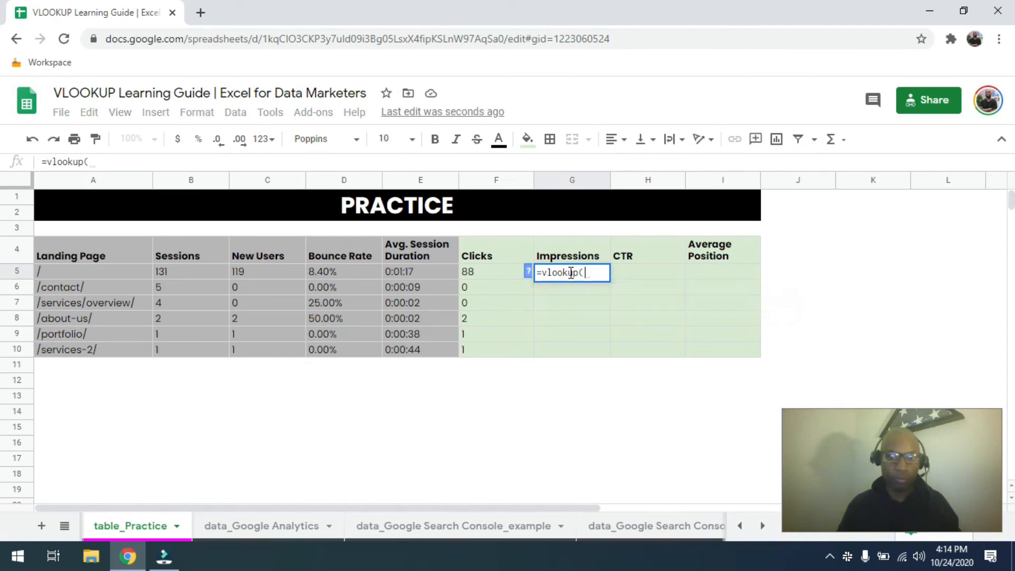
pyautogui.click(59, 271)
pyautogui.write(',')
pyautogui.click(762, 525)
pyautogui.click(640, 524)
pyautogui.moveTo(83, 180); pyautogui.dragTo(532, 184)
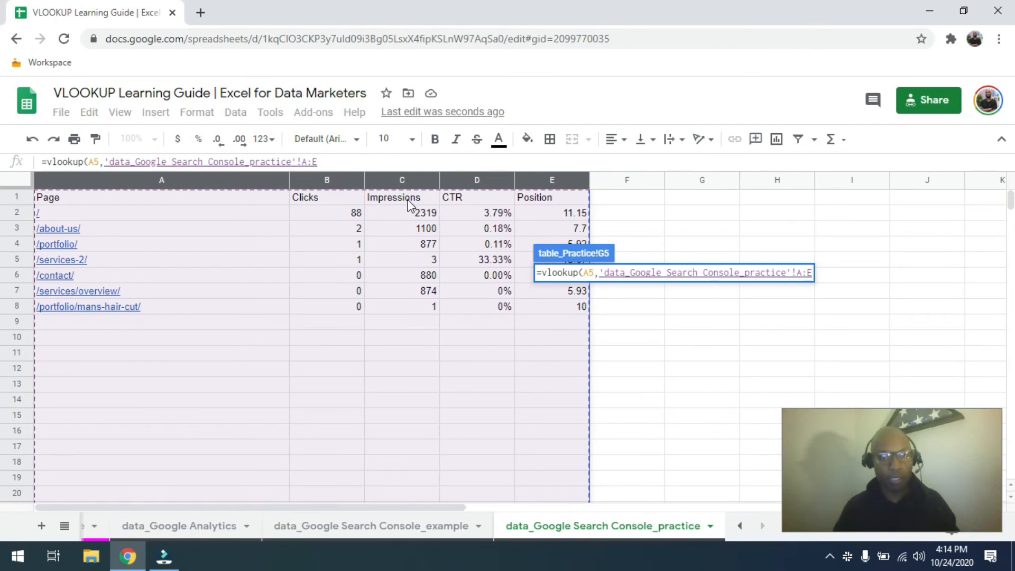
pyautogui.write(',')
pyautogui.write('3,')
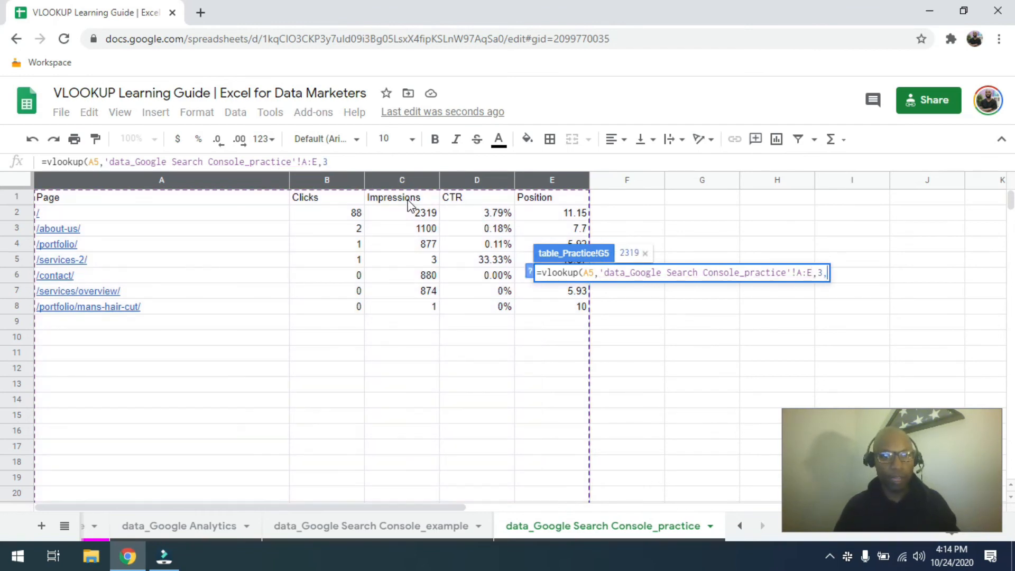
pyautogui.write('false')
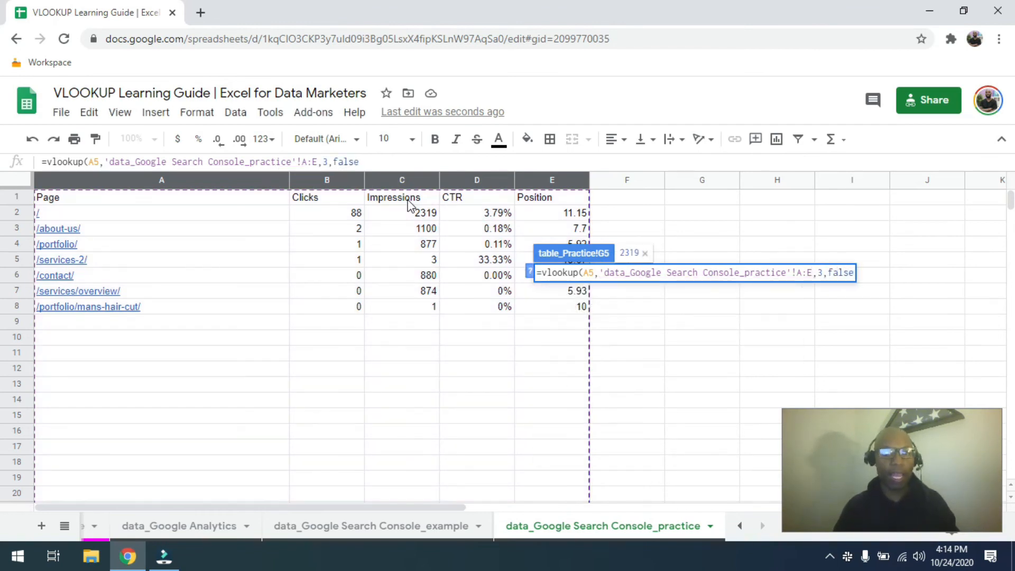
pyautogui.press('Return')
pyautogui.moveTo(609, 279); pyautogui.dragTo(606, 355)
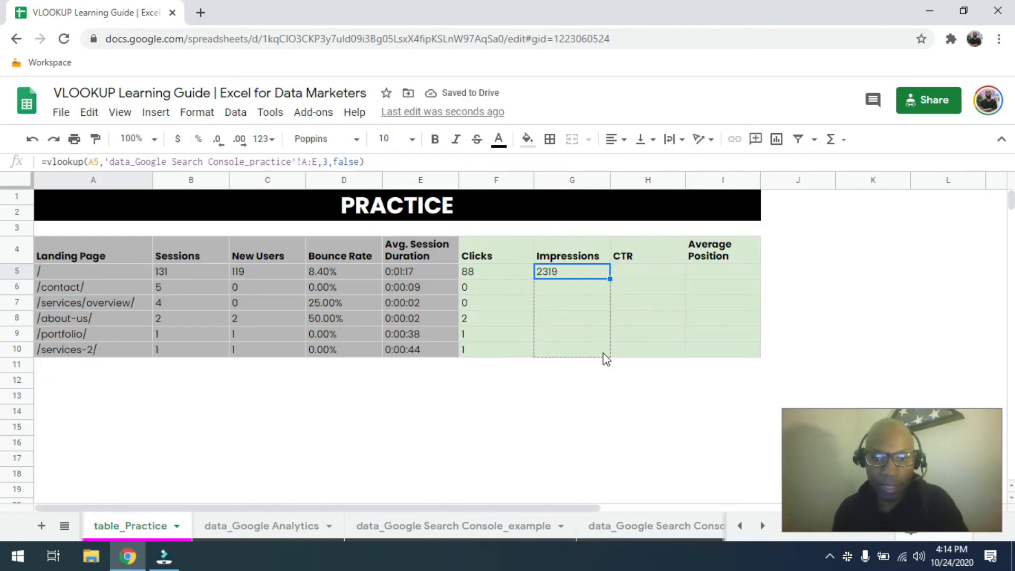
# Fill CTR H5:H10 with an exact-match VLOOKUP of A5 in columns A:E of data_Google Search Console_practice, returning column 4
pyautogui.click(632, 273)
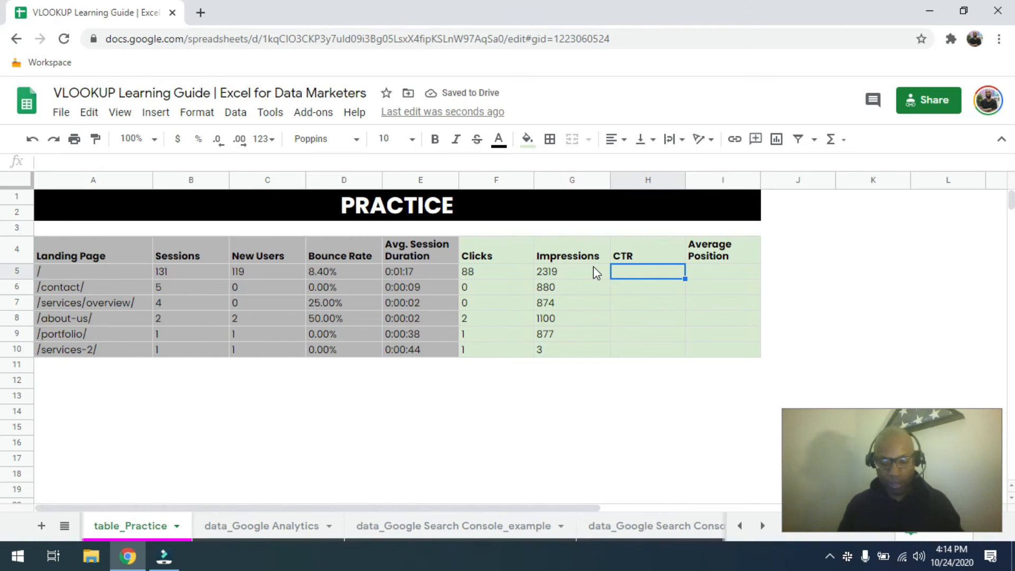
pyautogui.write('=VLOOKUP(')
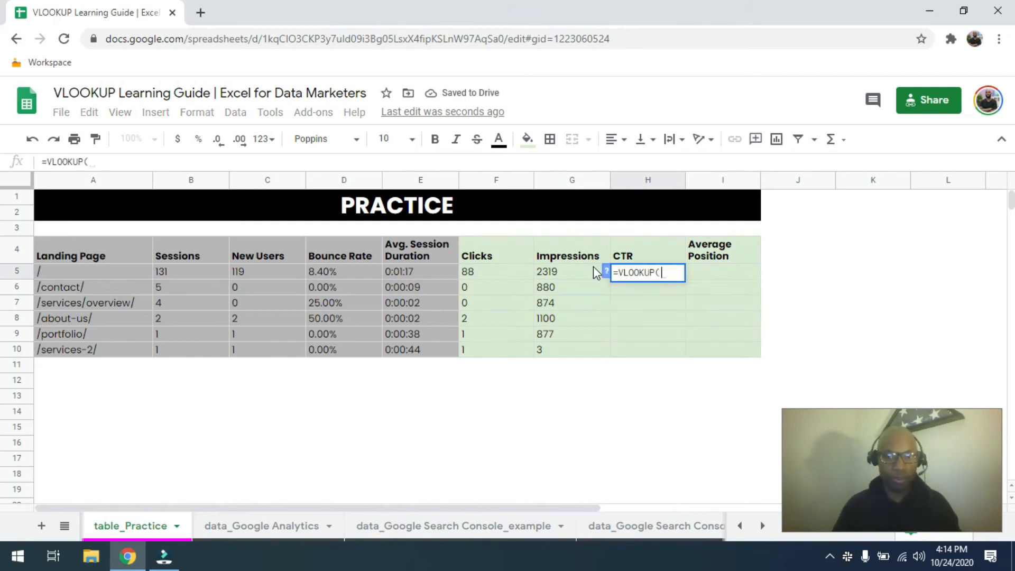
pyautogui.click(52, 269)
pyautogui.write(',')
pyautogui.click(612, 520)
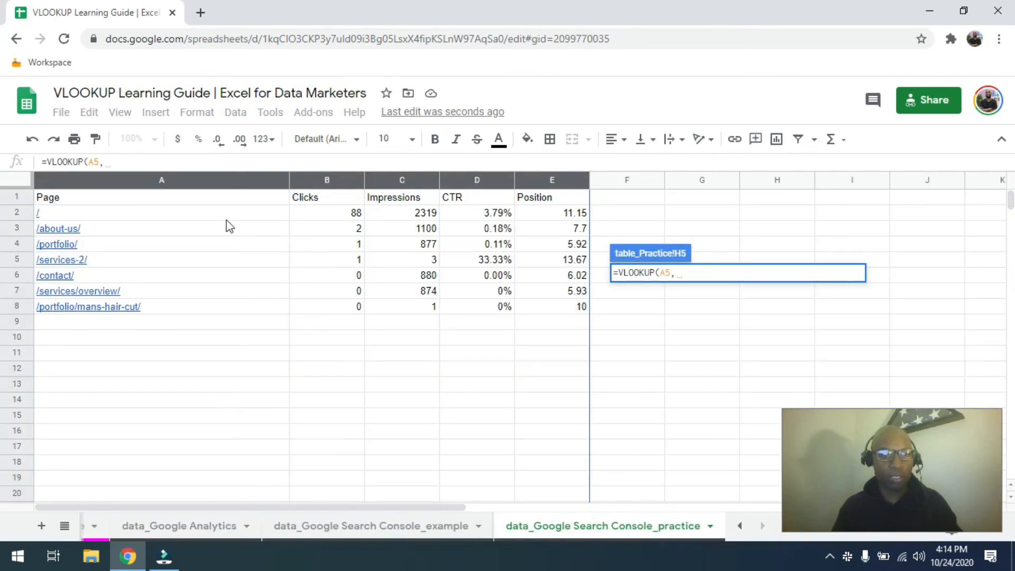
pyautogui.click(205, 176)
pyautogui.moveTo(389, 180); pyautogui.dragTo(538, 178)
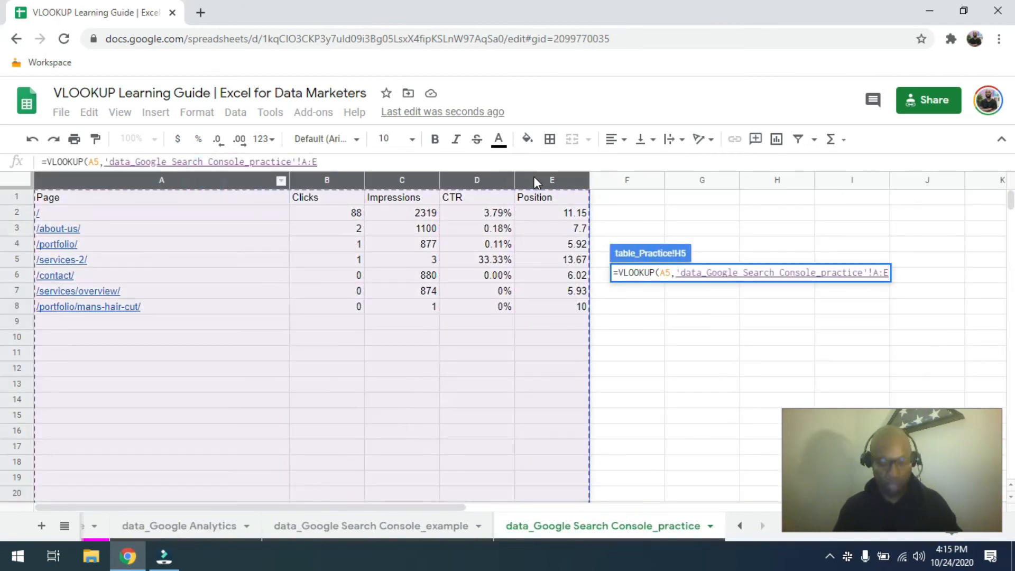
pyautogui.write(', ')
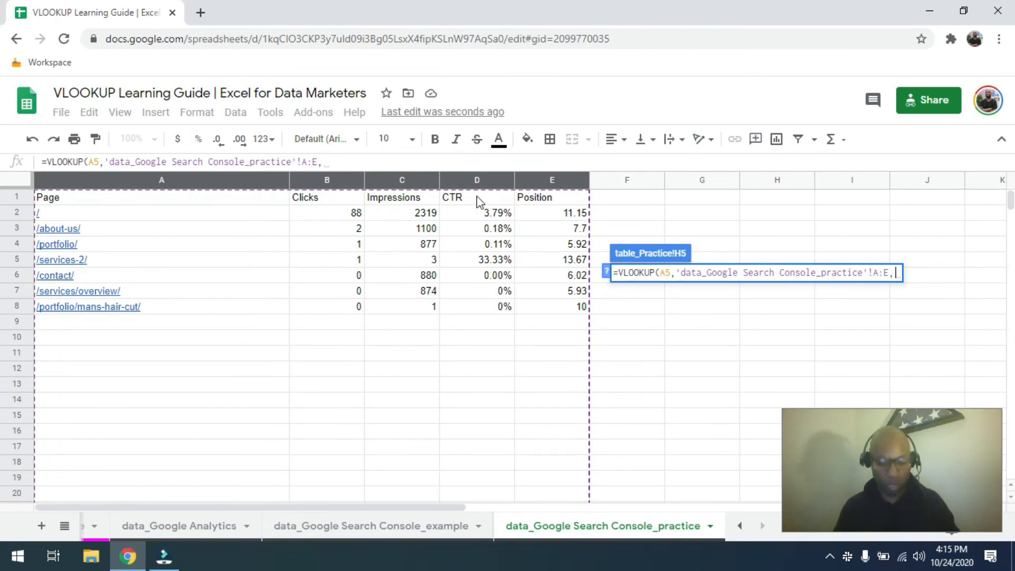
pyautogui.write('4,false')
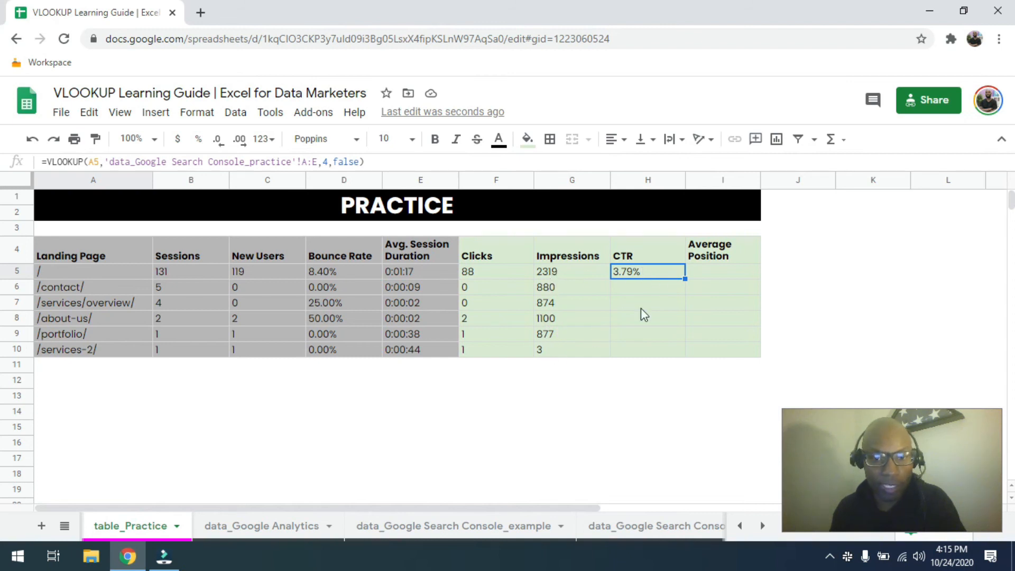
pyautogui.doubleClick(683, 278)
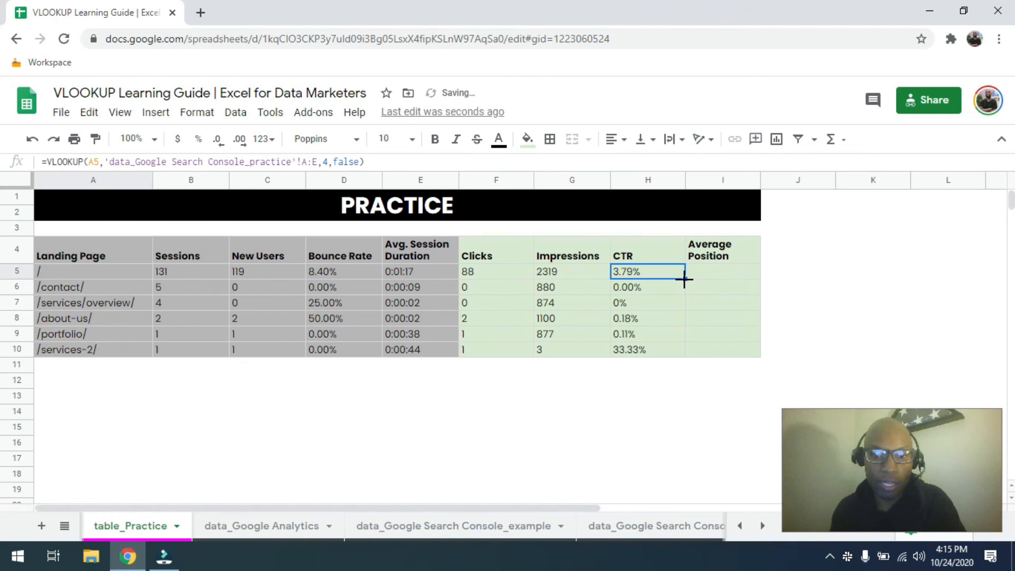
# Fill Average Position I5:I10 with an exact-match VLOOKUP of A5 in columns A:E of data_Google Search Console_practice, returning column 5
pyautogui.click(720, 270)
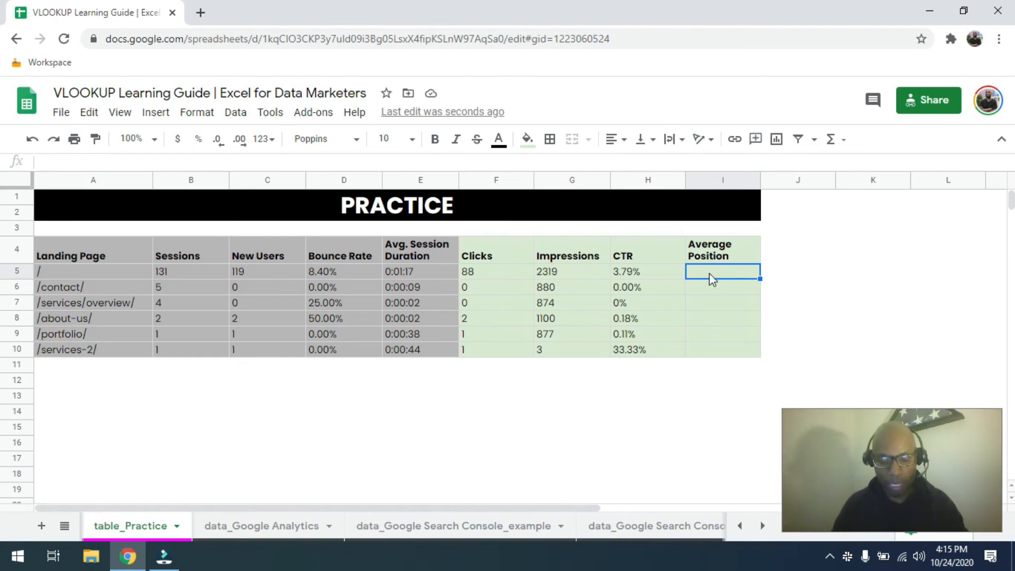
pyautogui.write('=vlo')
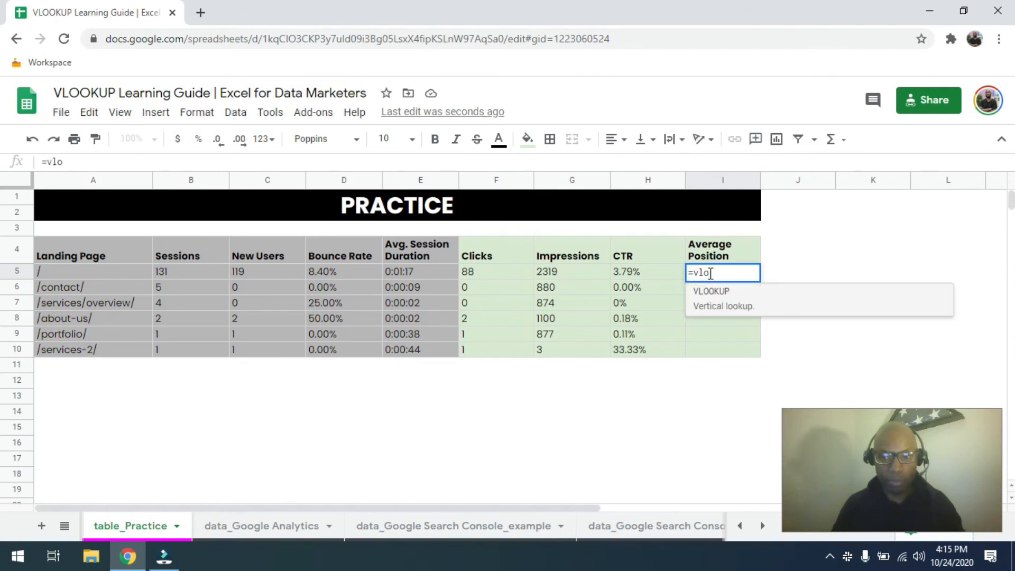
pyautogui.press('Tab')
pyautogui.click(82, 271)
pyautogui.write(',')
pyautogui.click(637, 525)
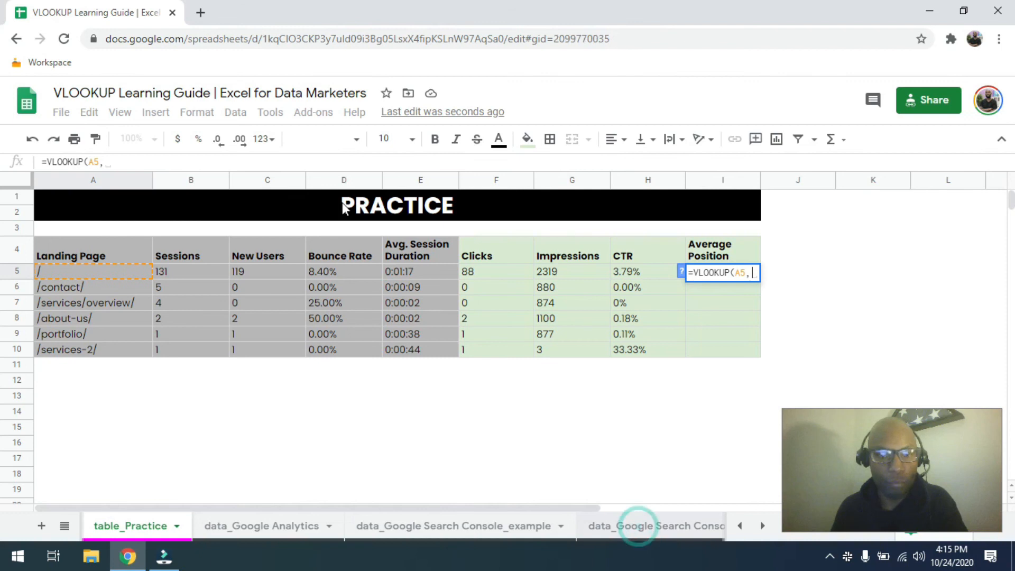
pyautogui.moveTo(199, 180); pyautogui.dragTo(567, 185)
pyautogui.write(', ')
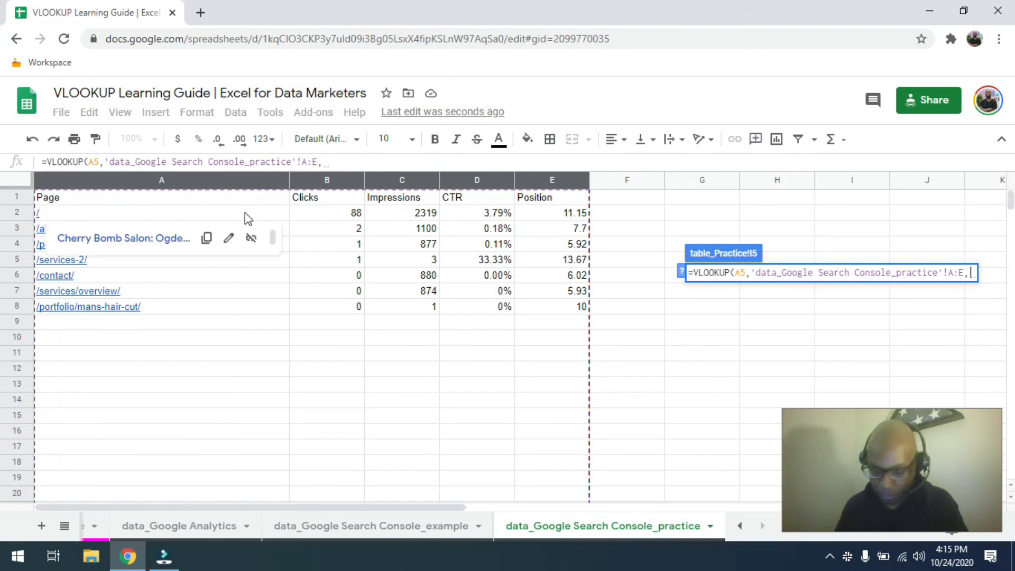
pyautogui.write('5,')
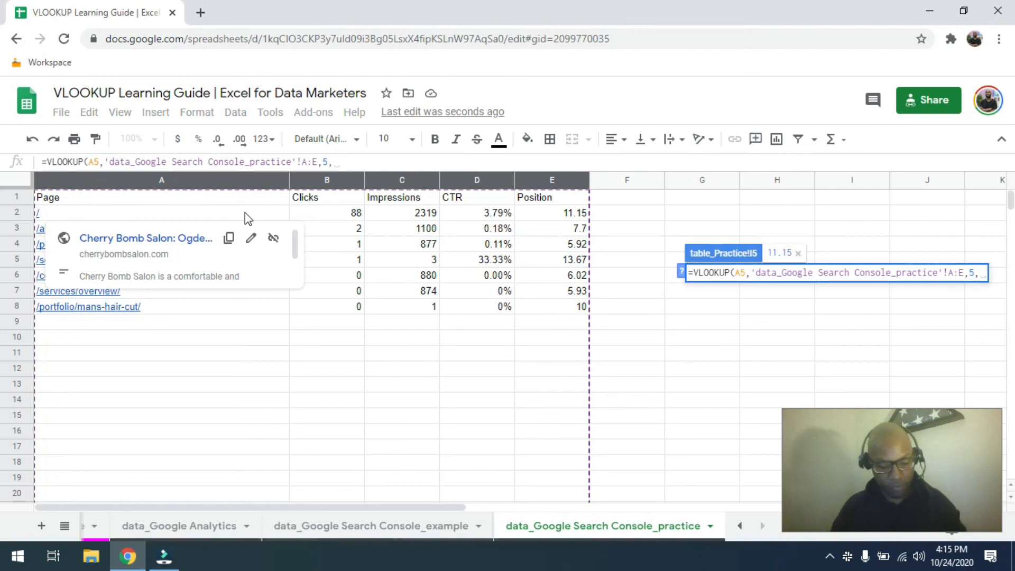
pyautogui.write('false')
pyautogui.press('Return')
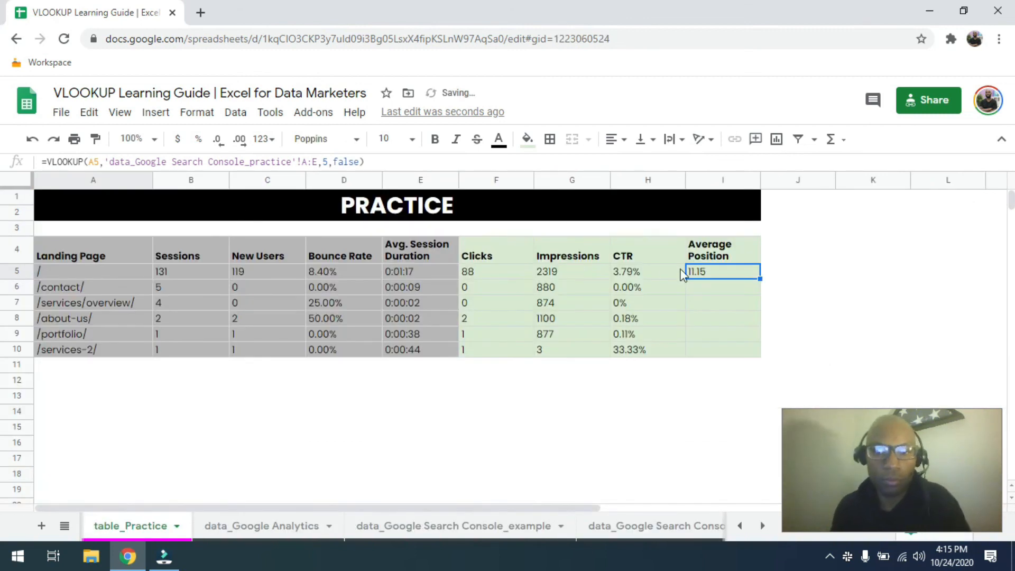
pyautogui.doubleClick(759, 279)
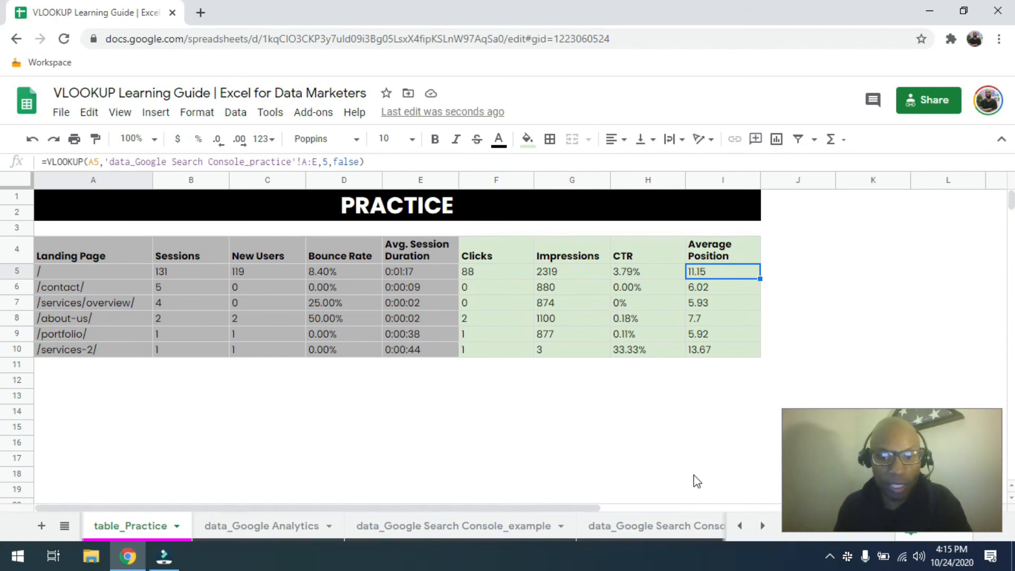
# Review row 5 of the completed table, checking the Clicks formula, landing page, sessions and Average Position formula
pyautogui.click(477, 273)
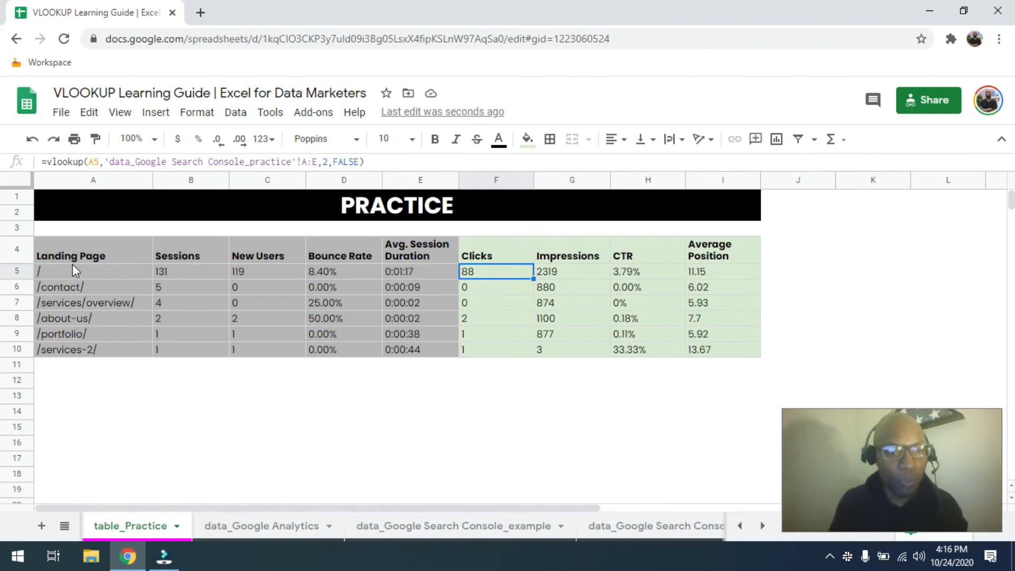
pyautogui.click(125, 274)
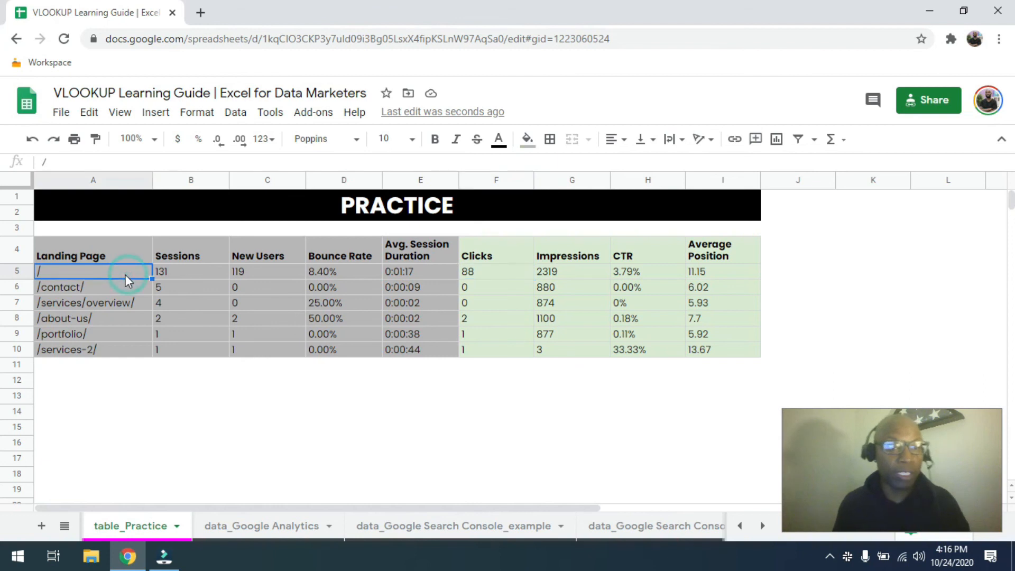
pyautogui.click(183, 272)
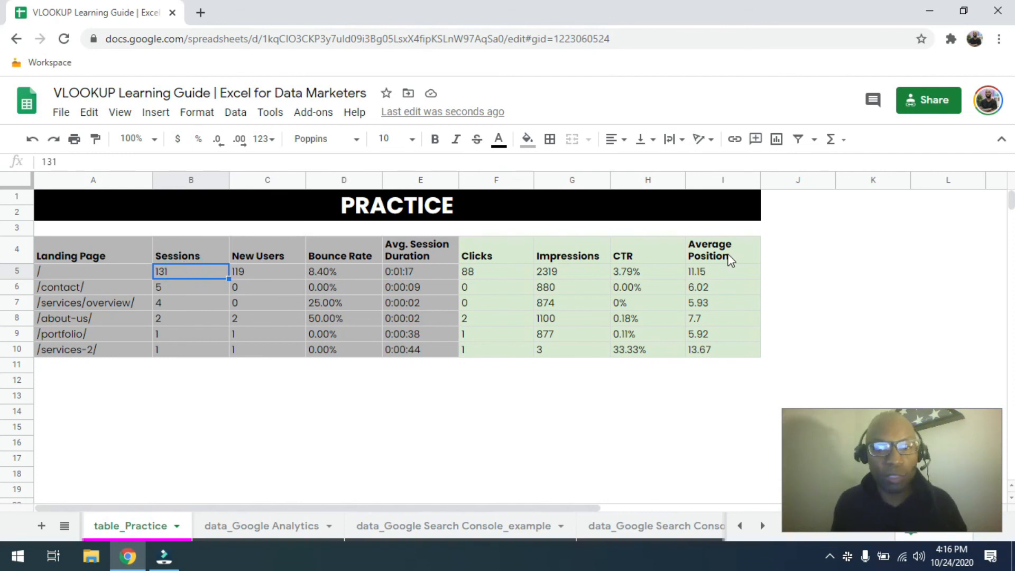
pyautogui.click(717, 270)
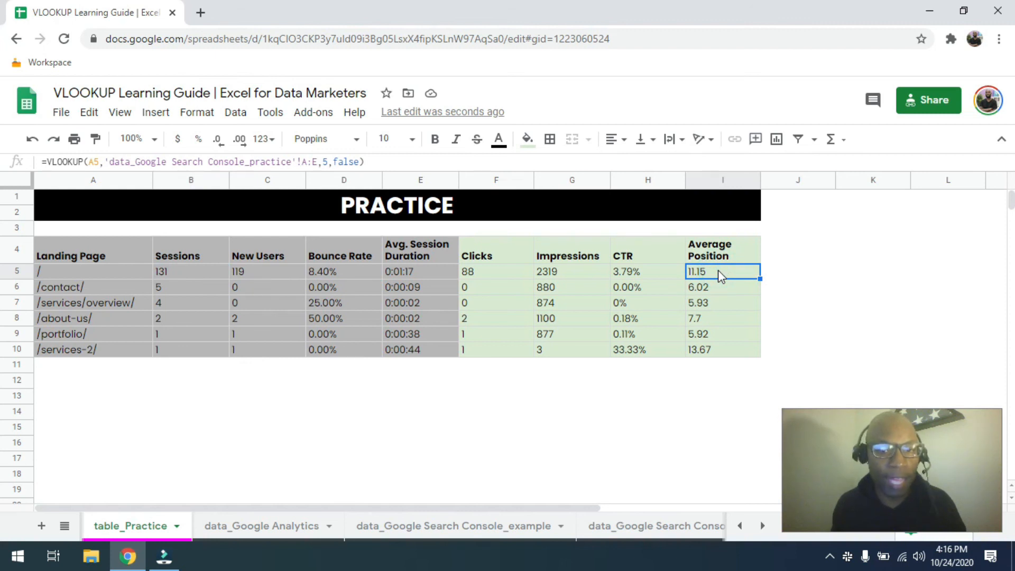